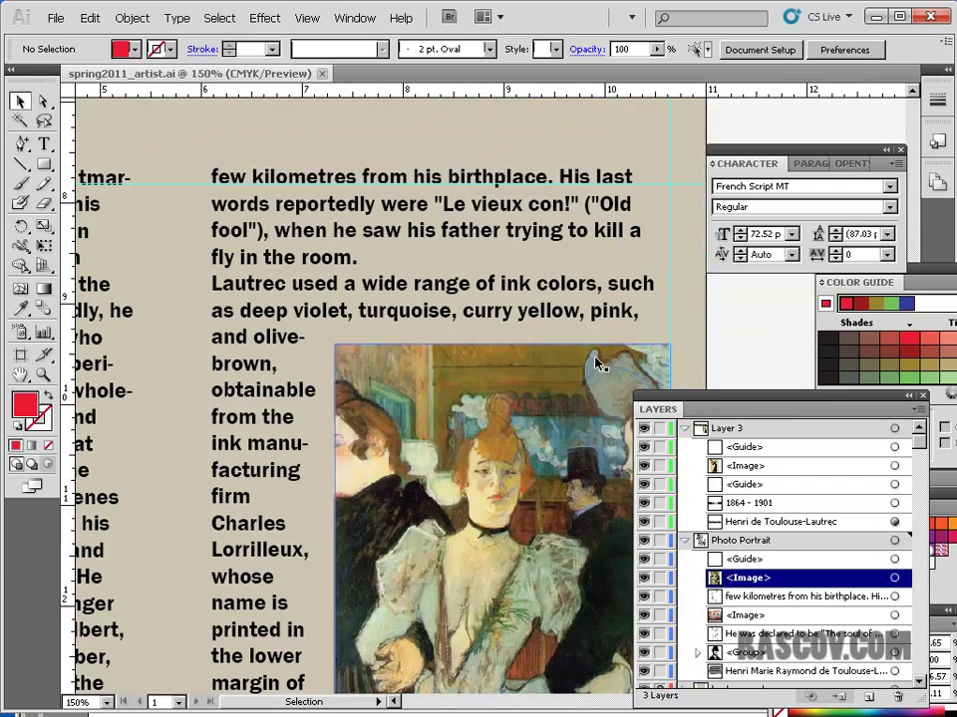
# Select the threaded two-column body text and show the full set of Character options
pyautogui.hotkey('ctrl', '=')
pyautogui.moveTo(216, 192)
pyautogui.mouseDown()
pyautogui.moveTo(623, 203)
pyautogui.moveTo(490, 227)
pyautogui.moveTo(241, 241)
pyautogui.moveTo(258, 258)
pyautogui.moveTo(446, 245)
pyautogui.moveTo(518, 261)
pyautogui.moveTo(424, 220)
pyautogui.moveTo(375, 218)
pyautogui.moveTo(377, 204)
pyautogui.moveTo(279, 194)
pyautogui.mouseUp()
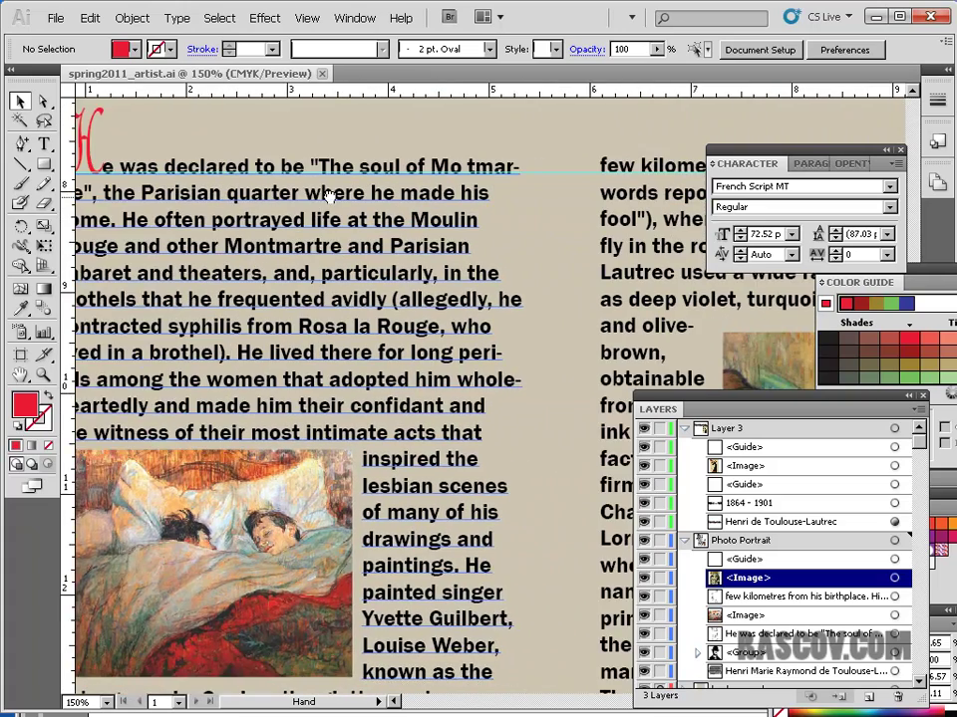
pyautogui.moveTo(407, 297); pyautogui.dragTo(345, 237)
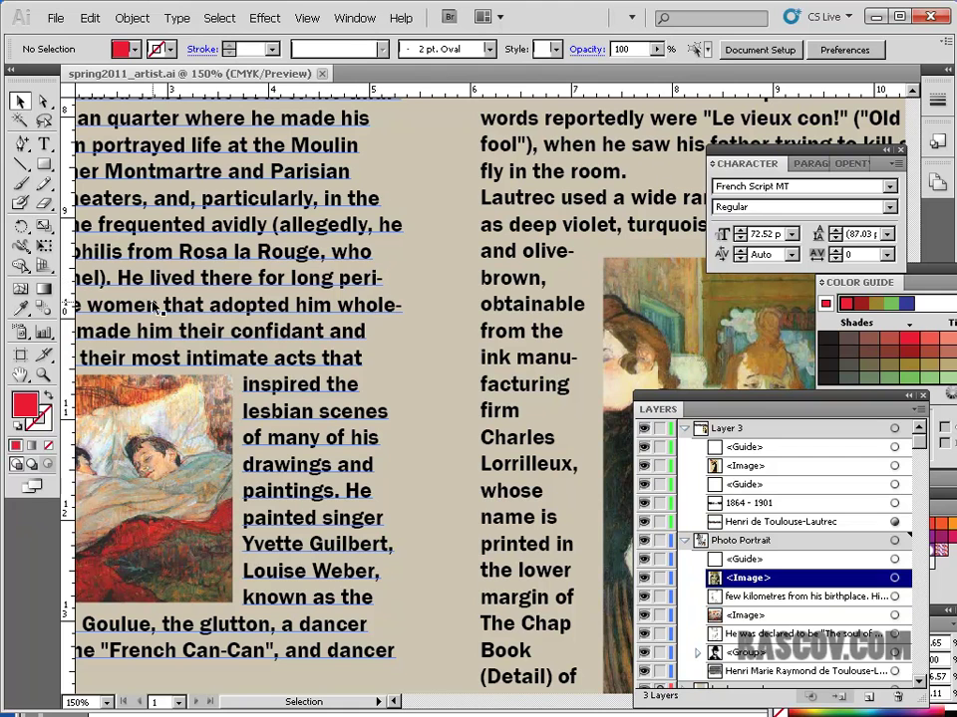
pyautogui.click(322, 310)
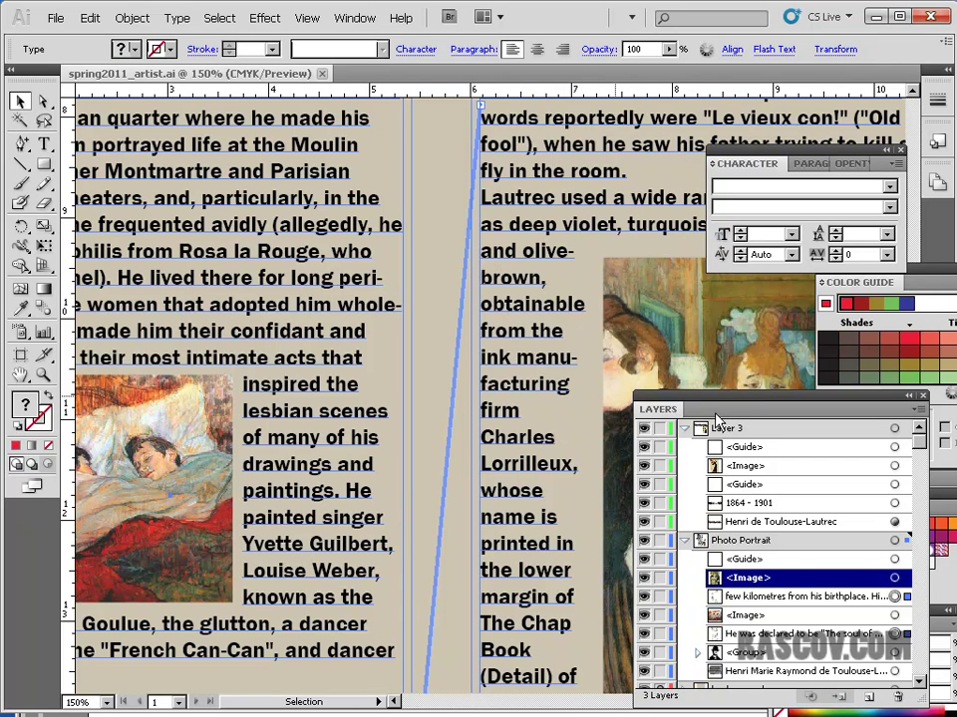
pyautogui.moveTo(713, 409); pyautogui.dragTo(709, 439)
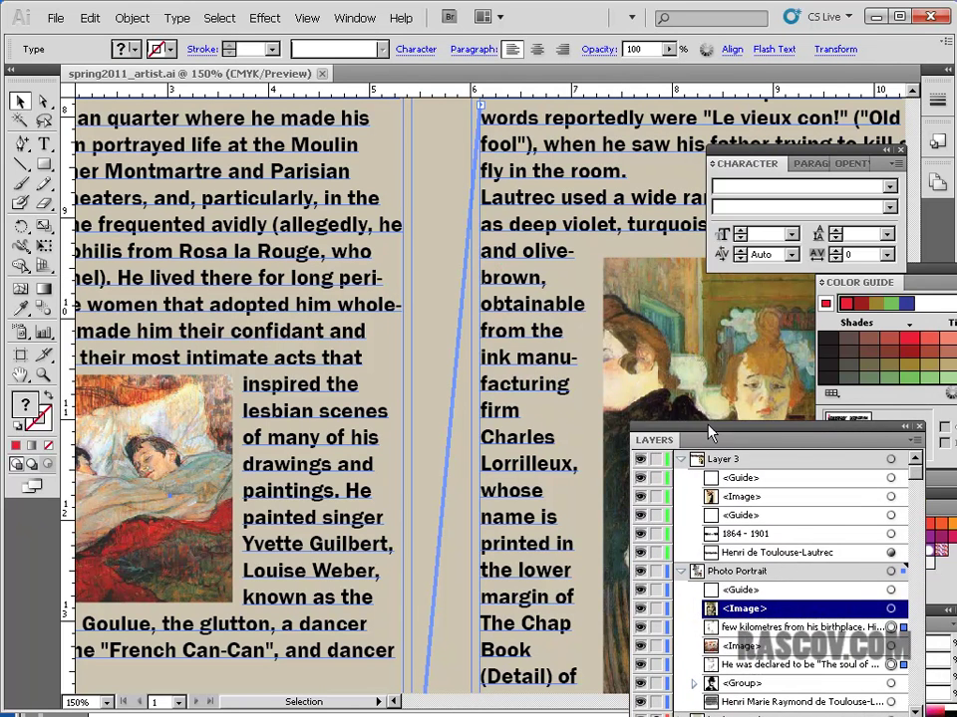
pyautogui.moveTo(771, 157); pyautogui.dragTo(531, 151)
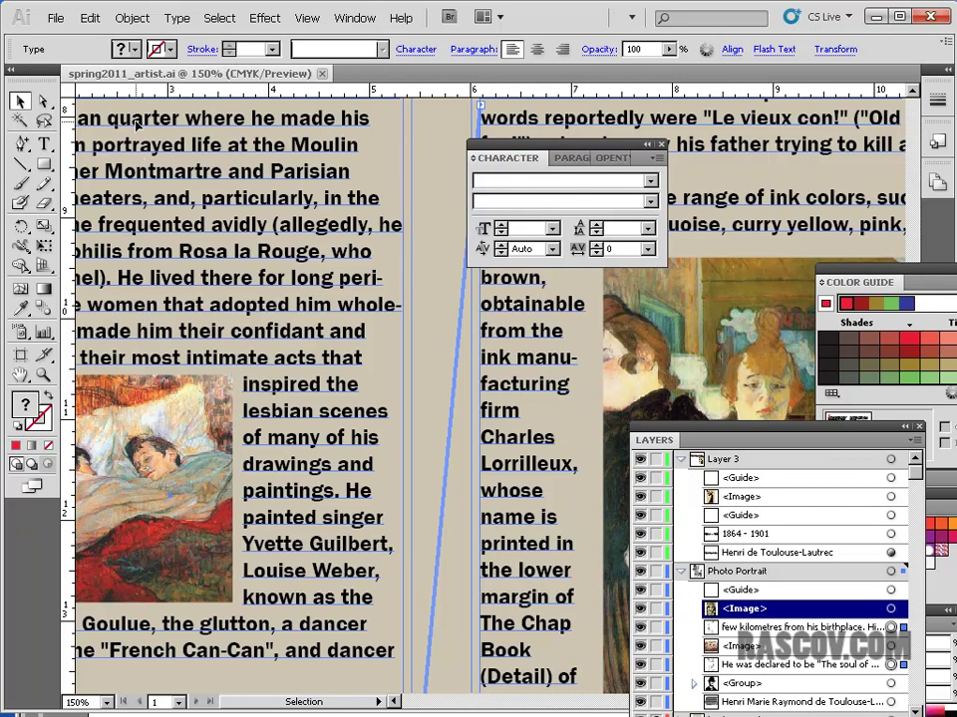
pyautogui.click(656, 157)
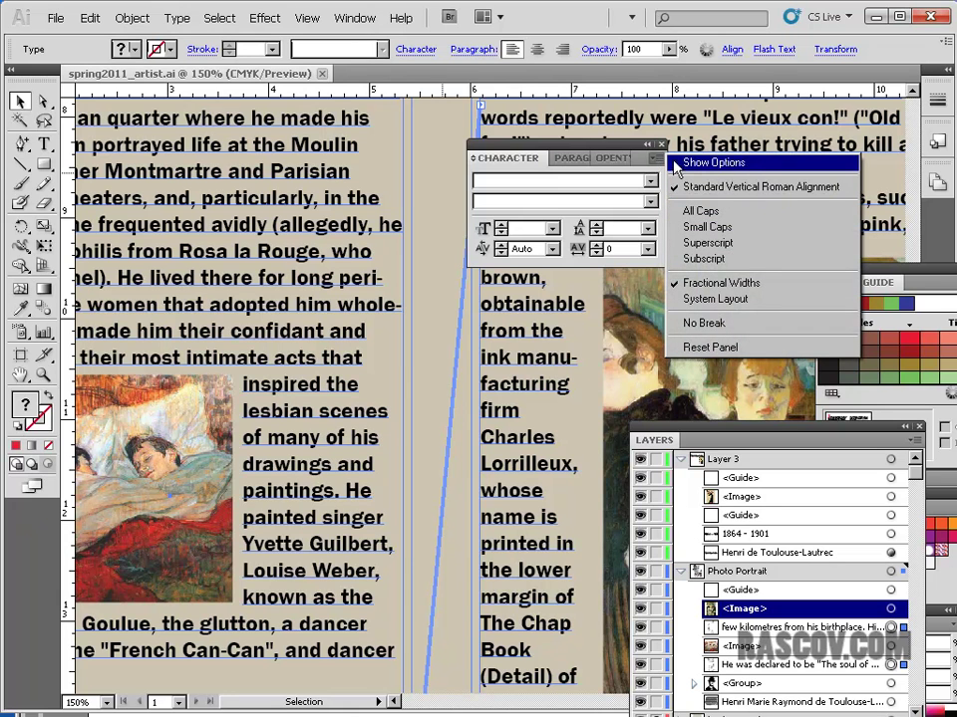
pyautogui.click(732, 165)
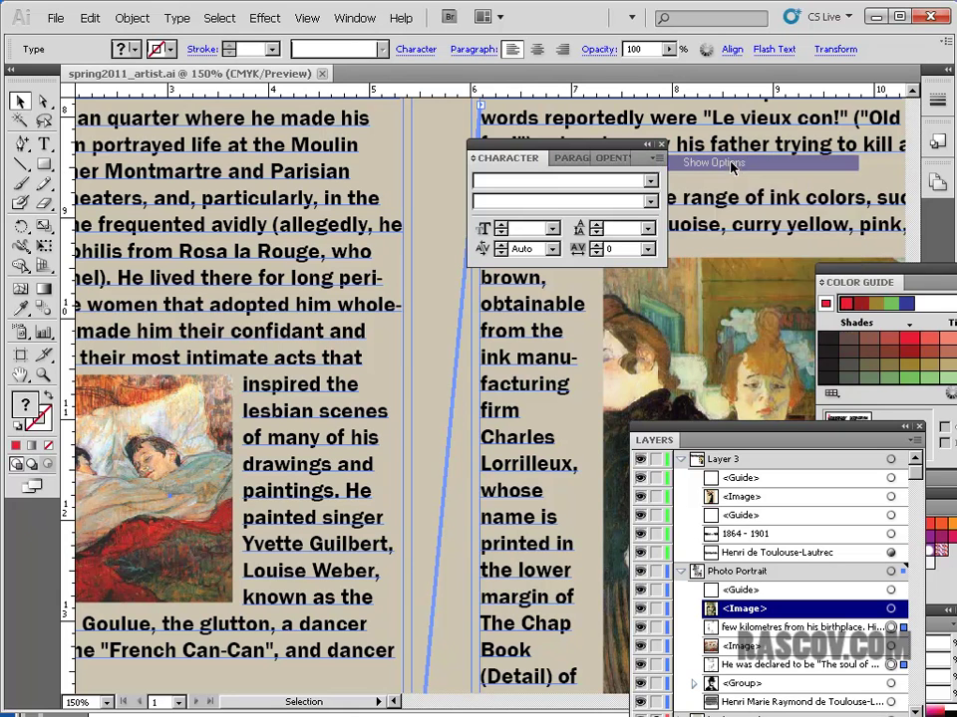
pyautogui.click(655, 159)
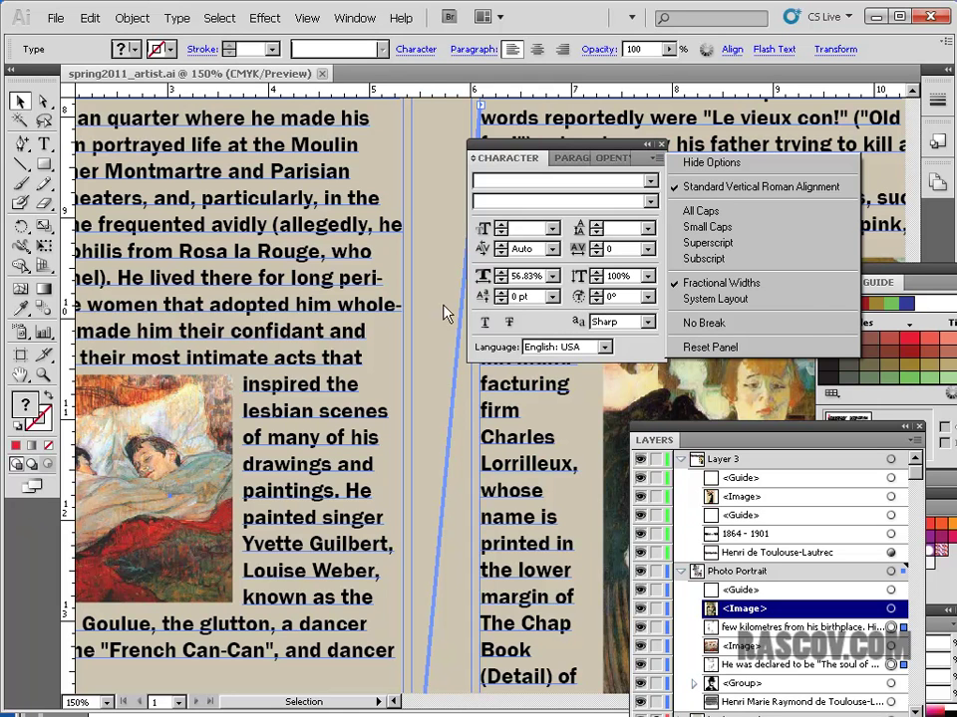
pyautogui.click(574, 149)
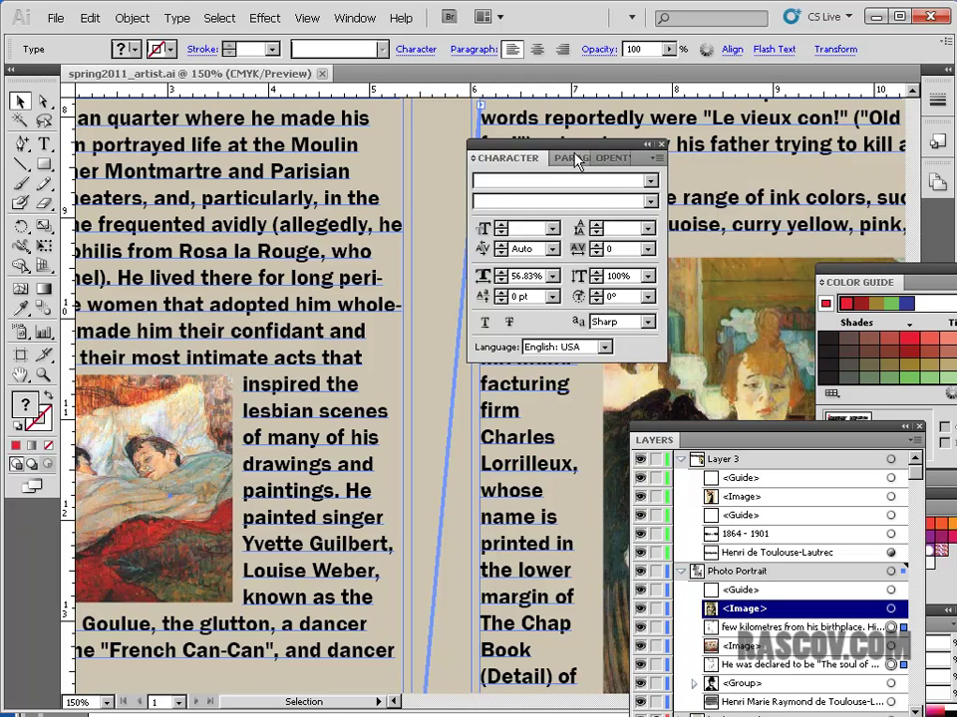
# Show the full Paragraph options and compare the body text with hyphenation turned off and on
pyautogui.click(576, 159)
pyautogui.click(657, 160)
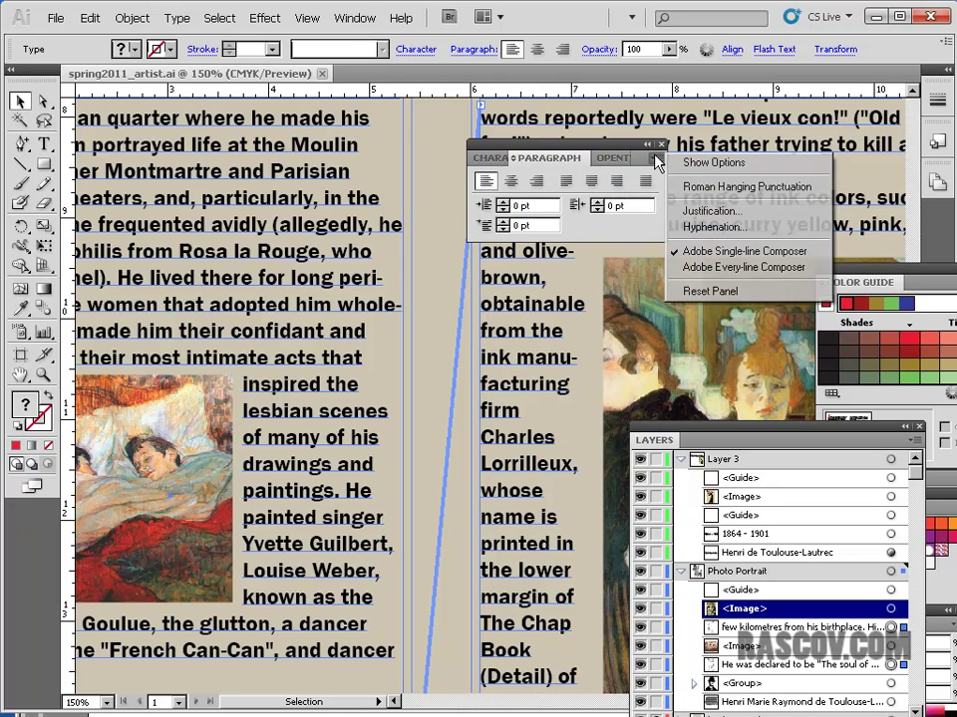
pyautogui.click(710, 162)
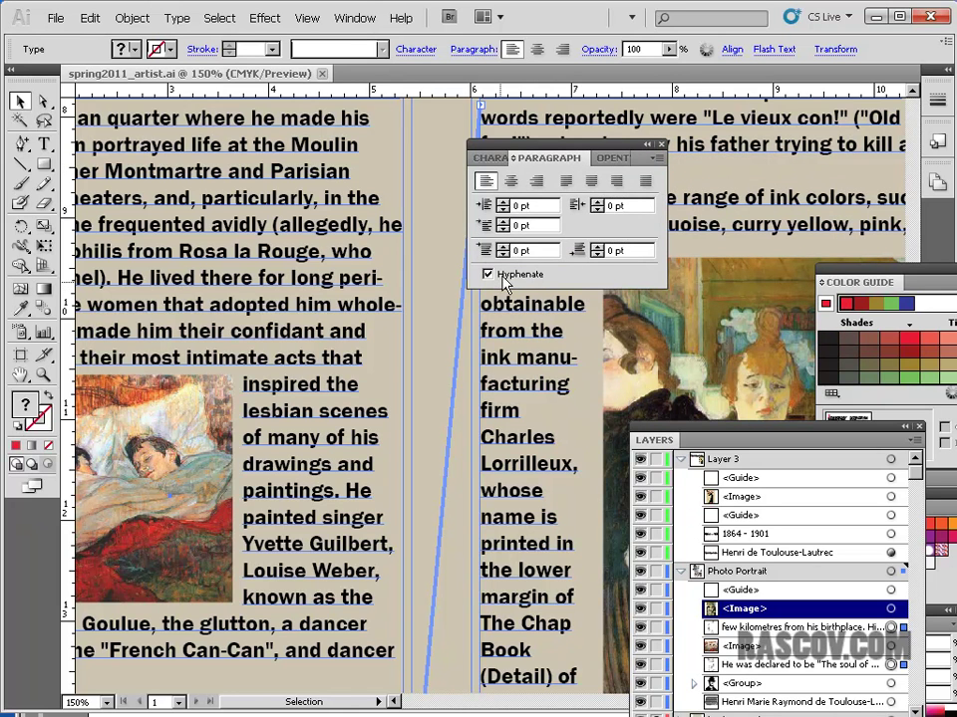
pyautogui.click(488, 275)
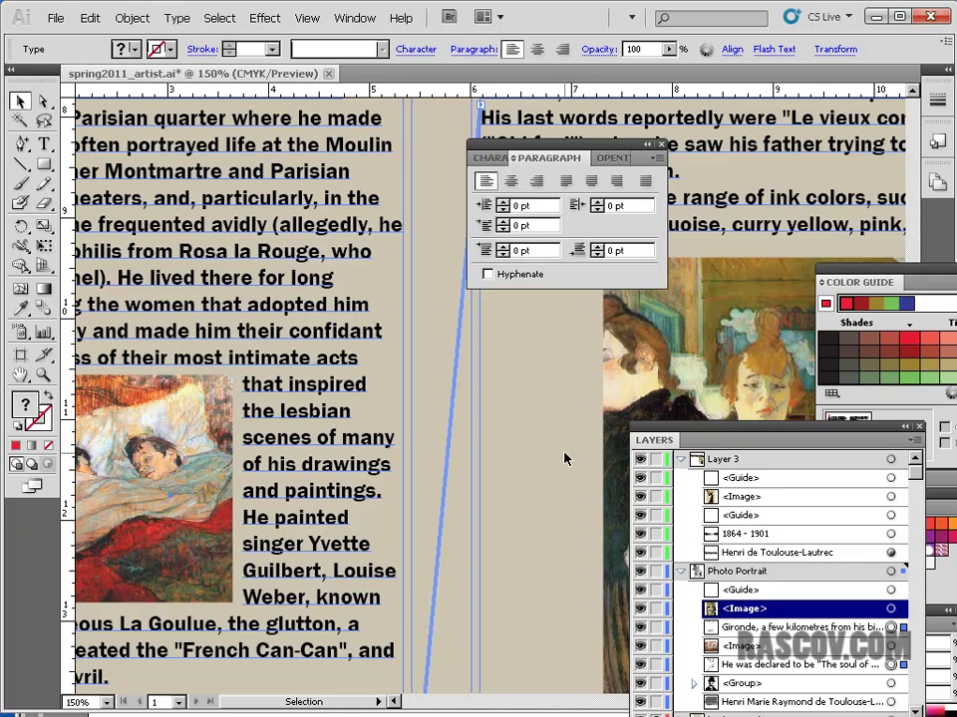
pyautogui.click(488, 275)
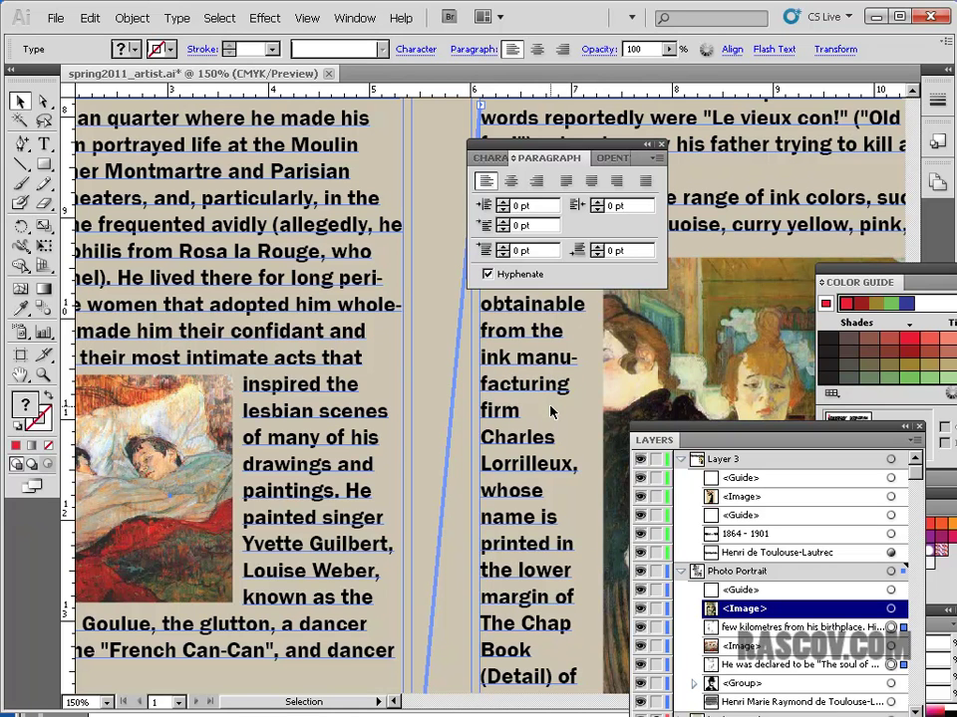
# Try 17 pt leading on the selected threaded body text and settle on 19 pt
pyautogui.hotkey('ctrl', 't')
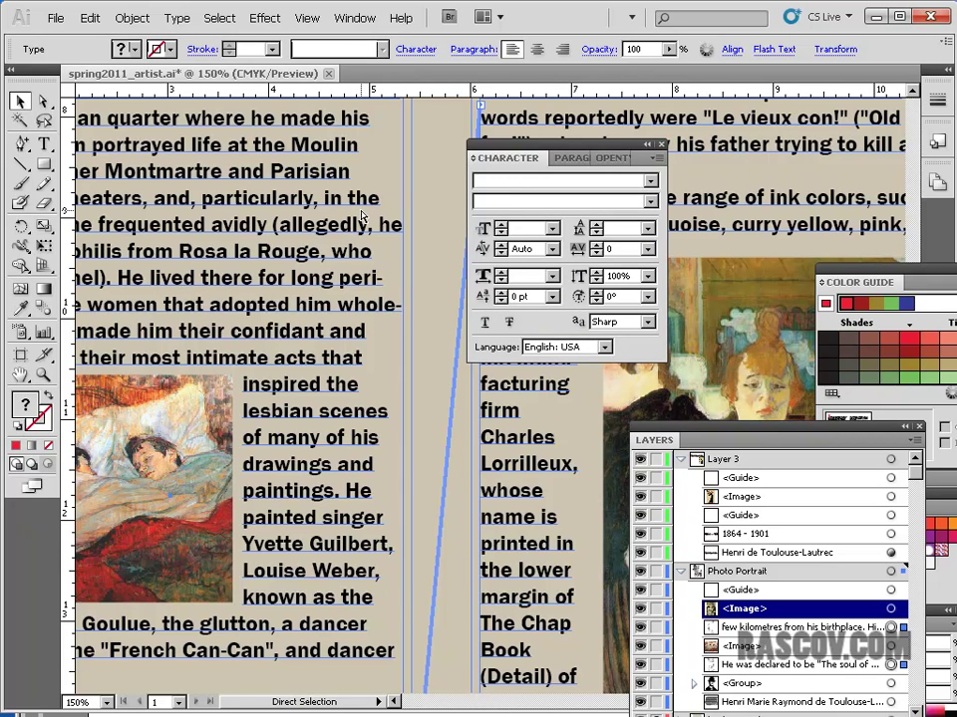
pyautogui.hotkey('ctrl', '-')
pyautogui.hotkey('ctrl', '-')
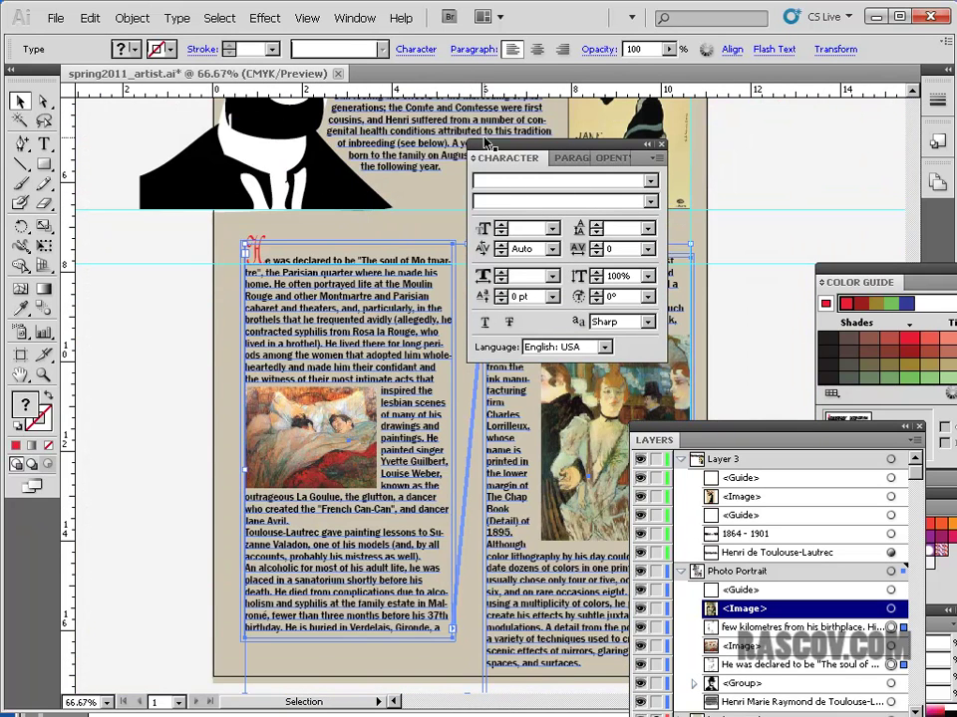
pyautogui.moveTo(509, 155); pyautogui.dragTo(768, 141)
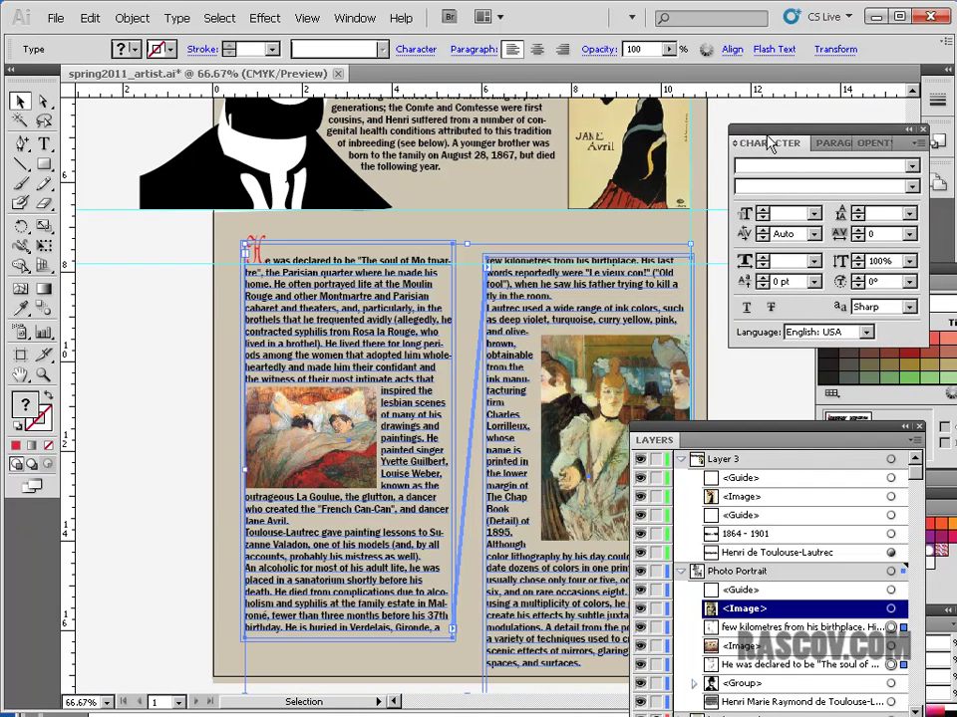
pyautogui.click(857, 219)
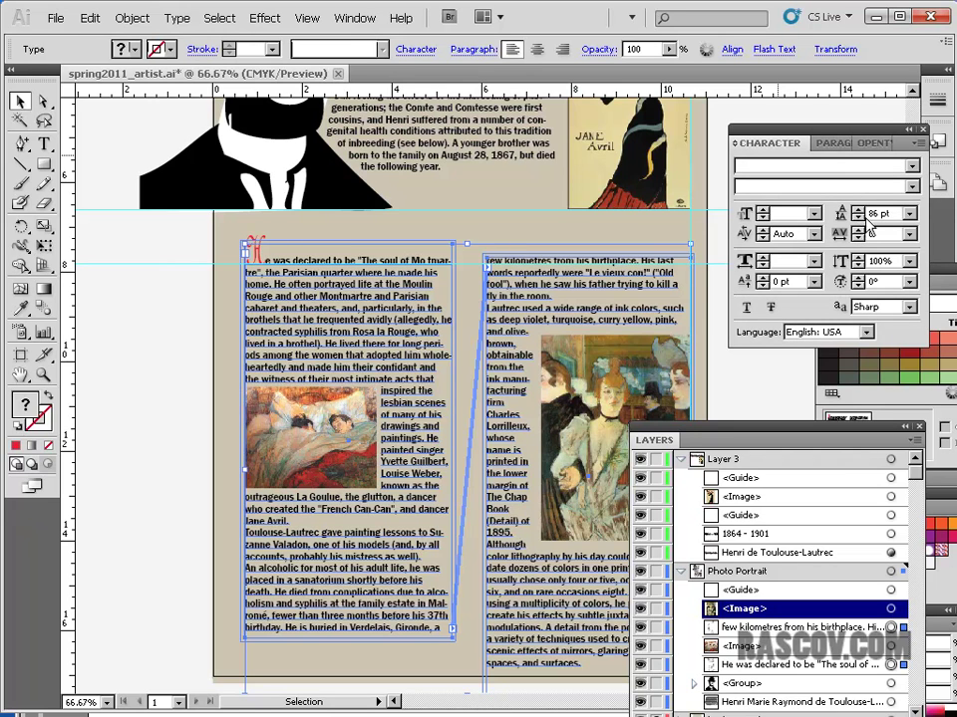
pyautogui.click(874, 214)
pyautogui.click(875, 213)
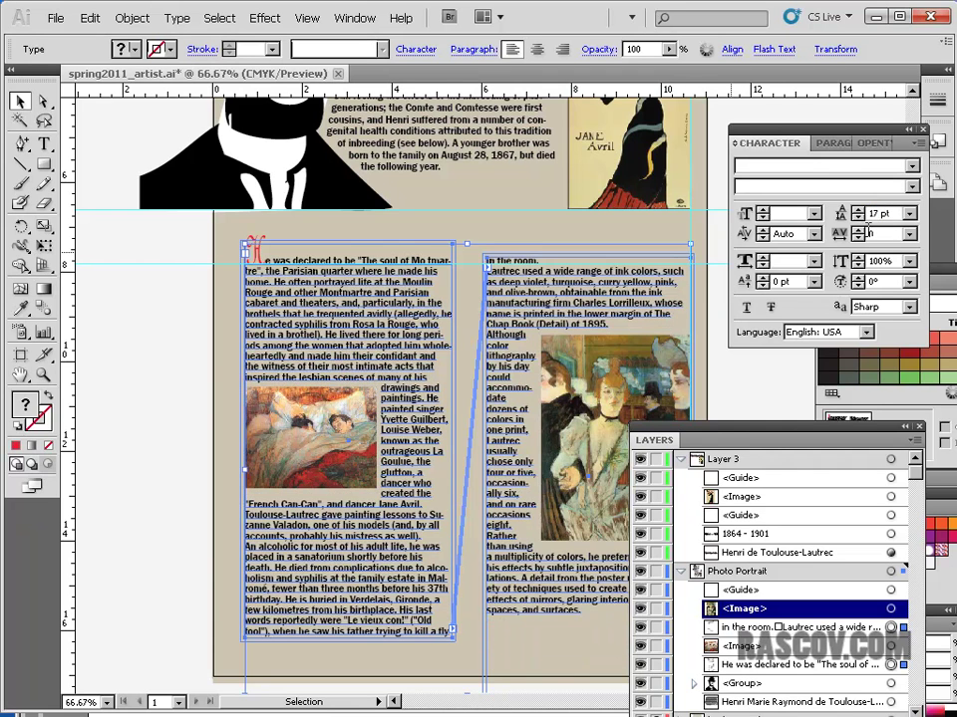
pyautogui.press('Tab')
pyautogui.click(871, 213)
pyautogui.press('Return')
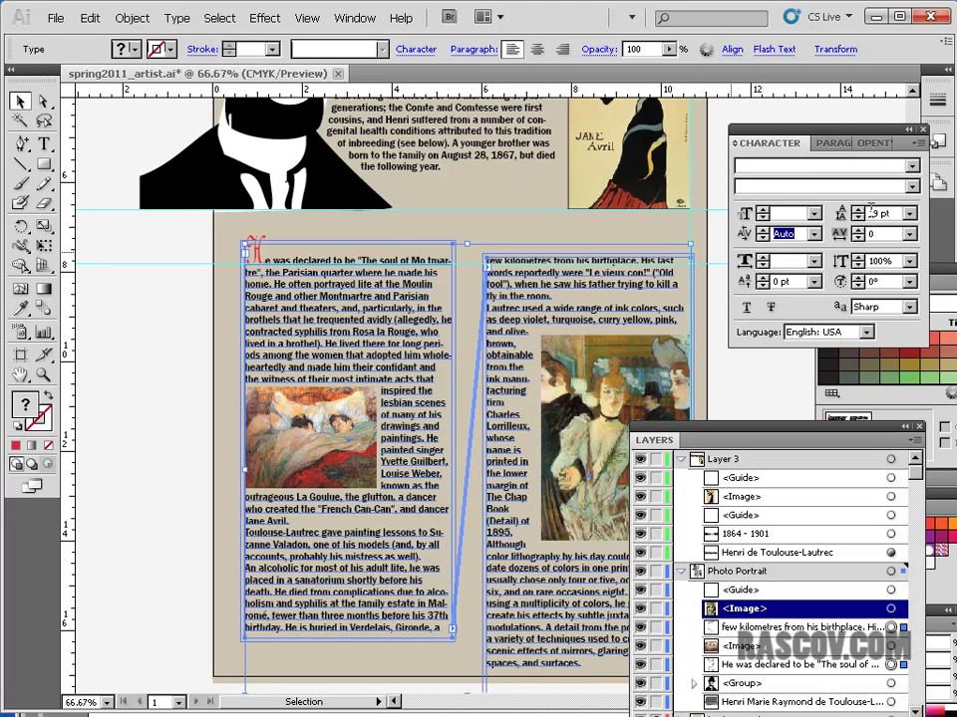
pyautogui.press('Tab')
pyautogui.click(112, 320)
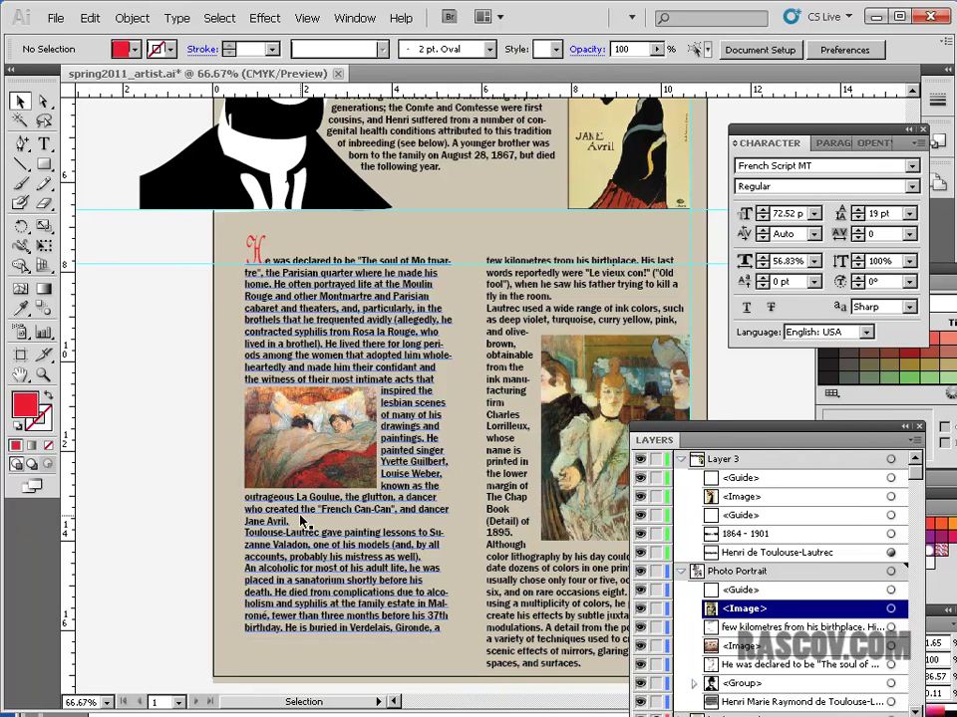
# Extend the bottom edge of the first column's text frame downward by about one line of text
pyautogui.click(344, 613)
pyautogui.moveTo(349, 643)
pyautogui.mouseDown()
pyautogui.moveTo(349, 658)
pyautogui.moveTo(349, 648)
pyautogui.mouseUp()
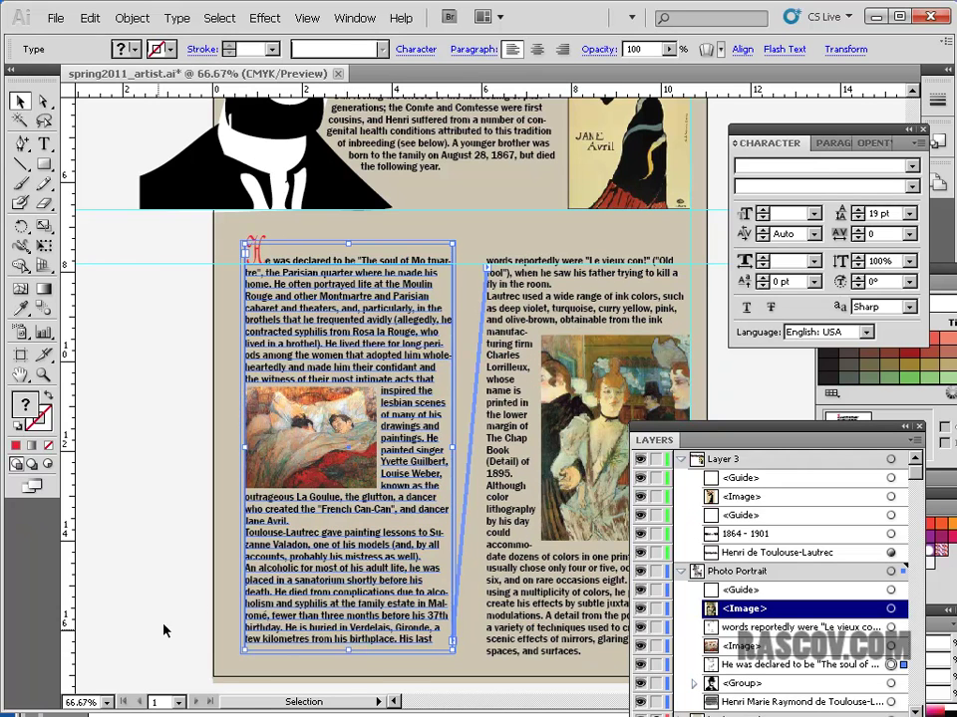
pyautogui.click(138, 525)
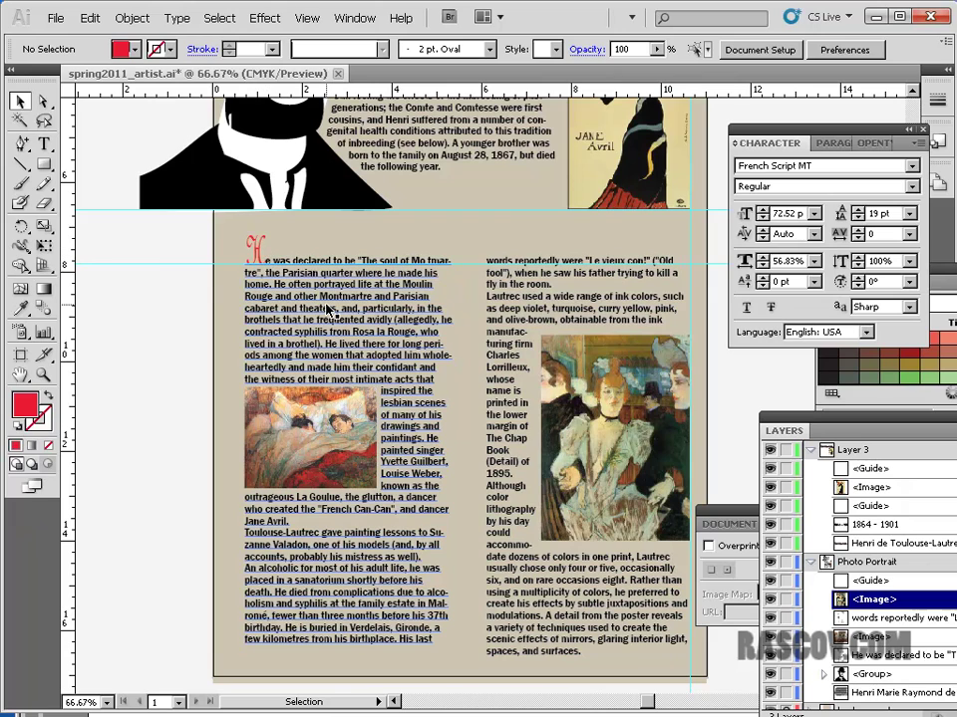
# Place the text cursor between the large red initial H and the letter e at the start of the first column
pyautogui.hotkey('ctrl', '+')
pyautogui.hotkey('ctrl', '+')
pyautogui.hotkey('ctrl', '+')
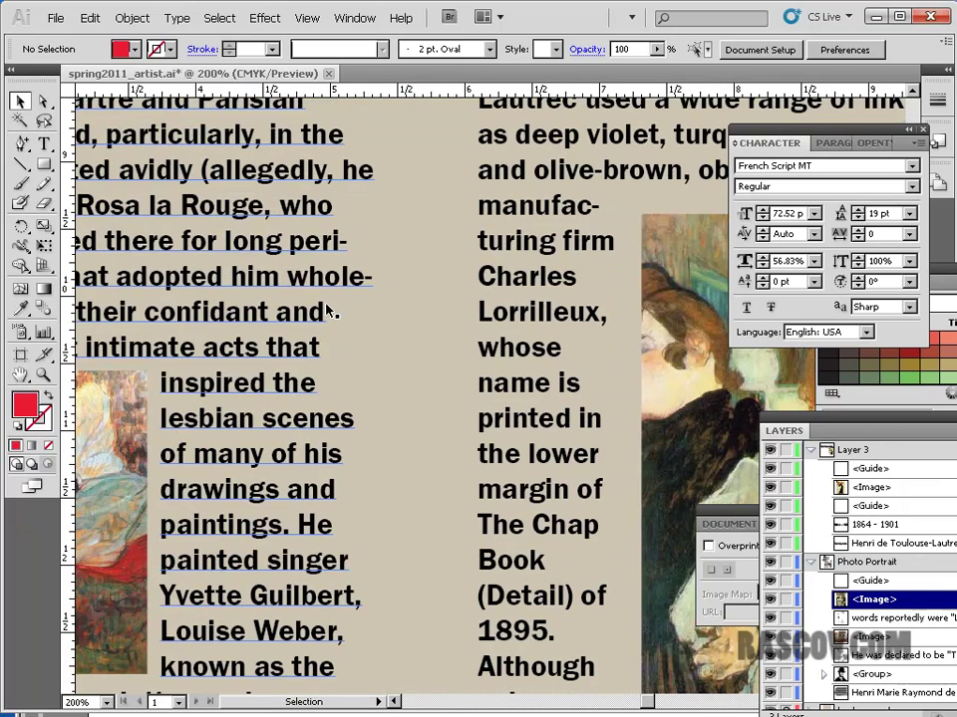
pyautogui.moveTo(375, 219); pyautogui.dragTo(623, 430)
pyautogui.moveTo(260, 283); pyautogui.dragTo(491, 314)
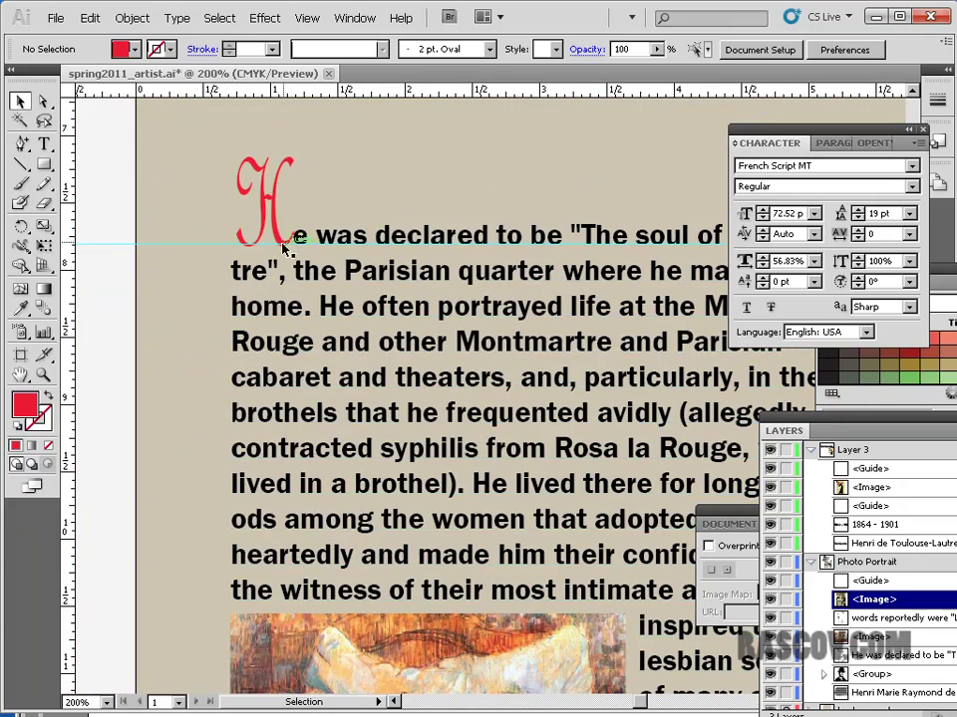
pyautogui.hotkey('ctrl', '+')
pyautogui.hotkey('ctrl', '+')
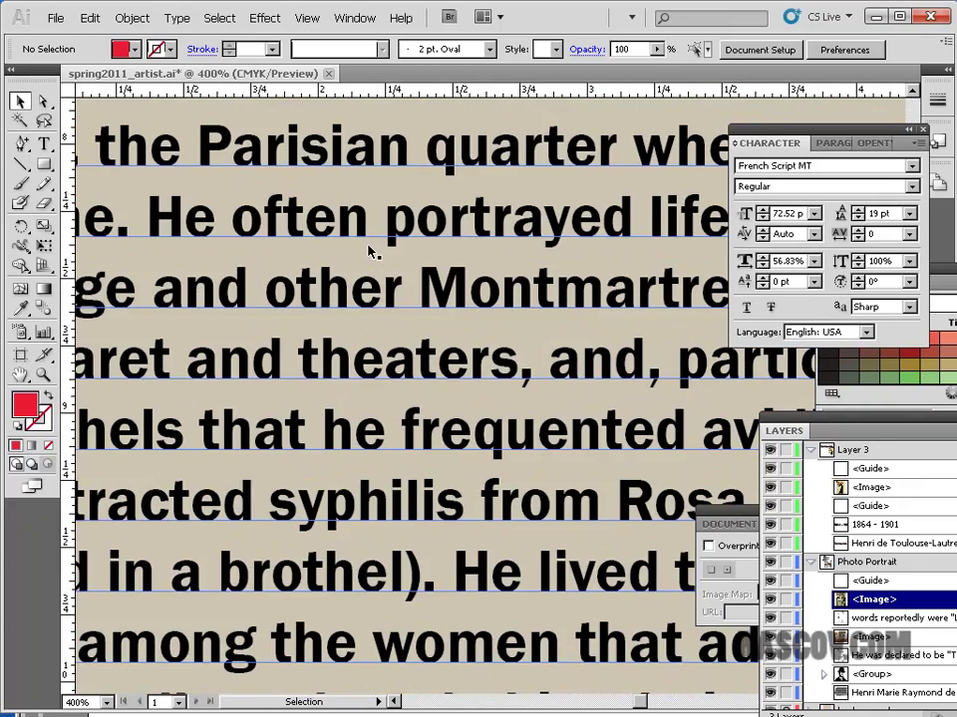
pyautogui.moveTo(251, 195); pyautogui.dragTo(481, 378)
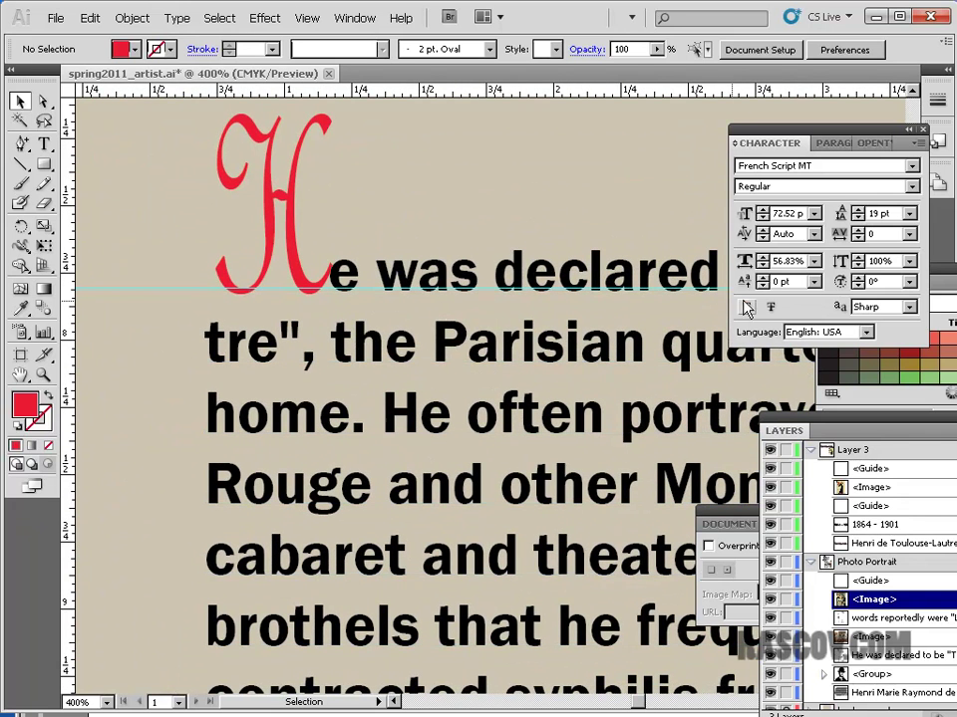
pyautogui.click(610, 283)
pyautogui.doubleClick(330, 267)
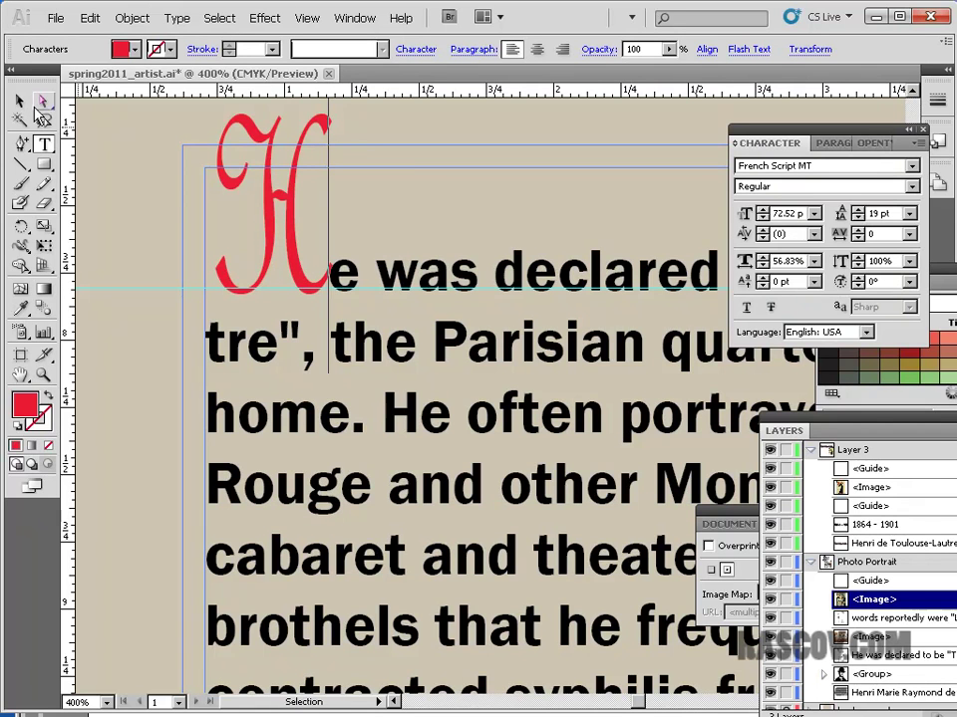
pyautogui.click(328, 264)
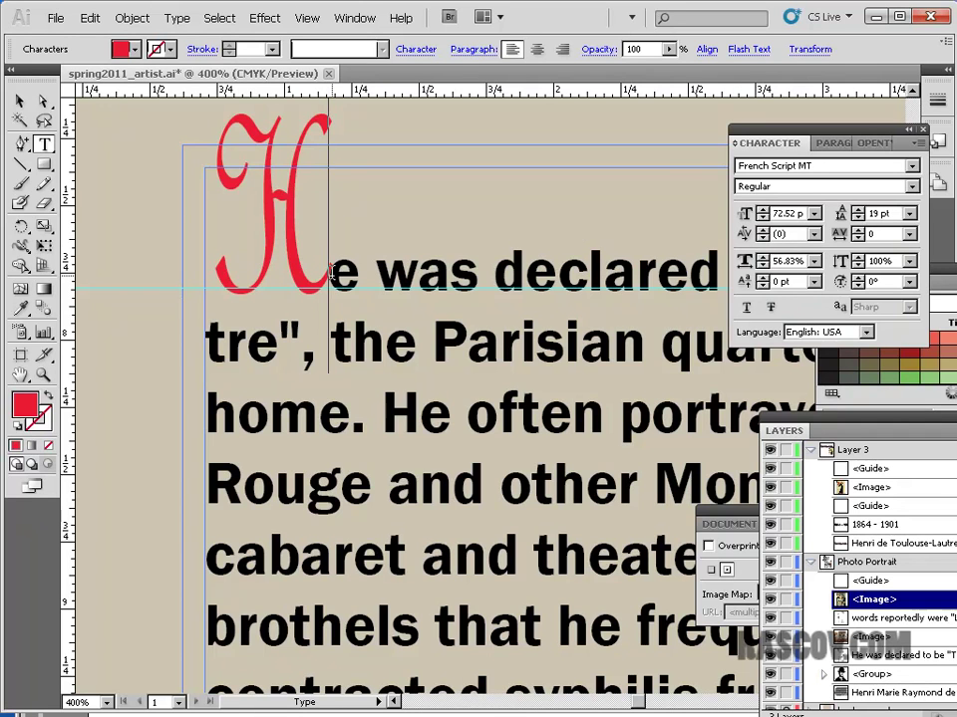
# Try a kerning of 100 between the red H and the e, settle on 75, and deselect the text
pyautogui.click(764, 235)
pyautogui.click(813, 235)
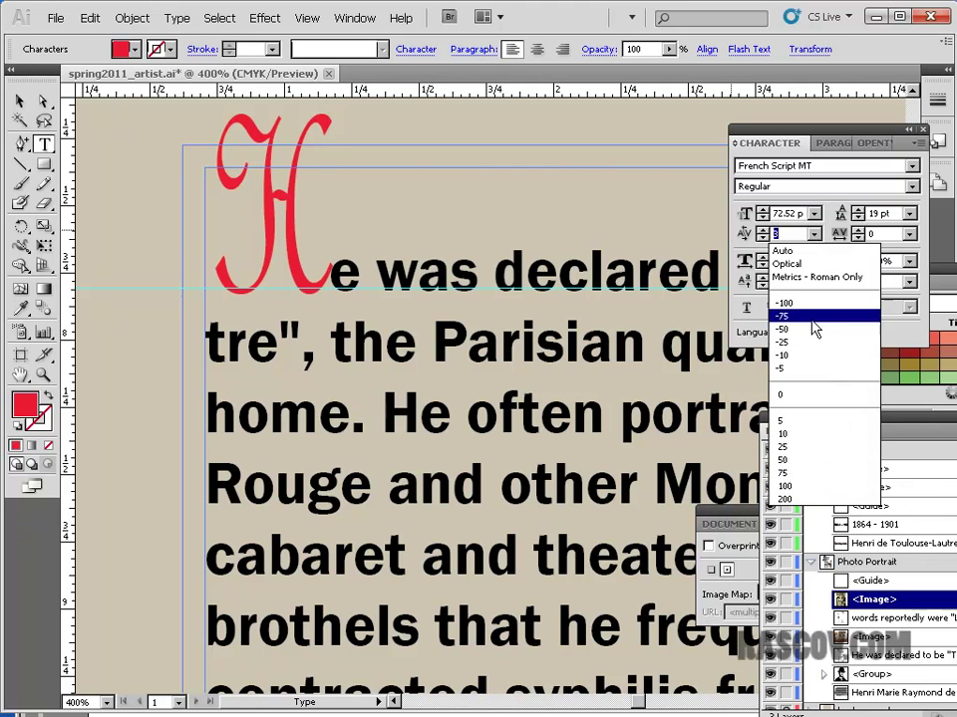
pyautogui.click(787, 487)
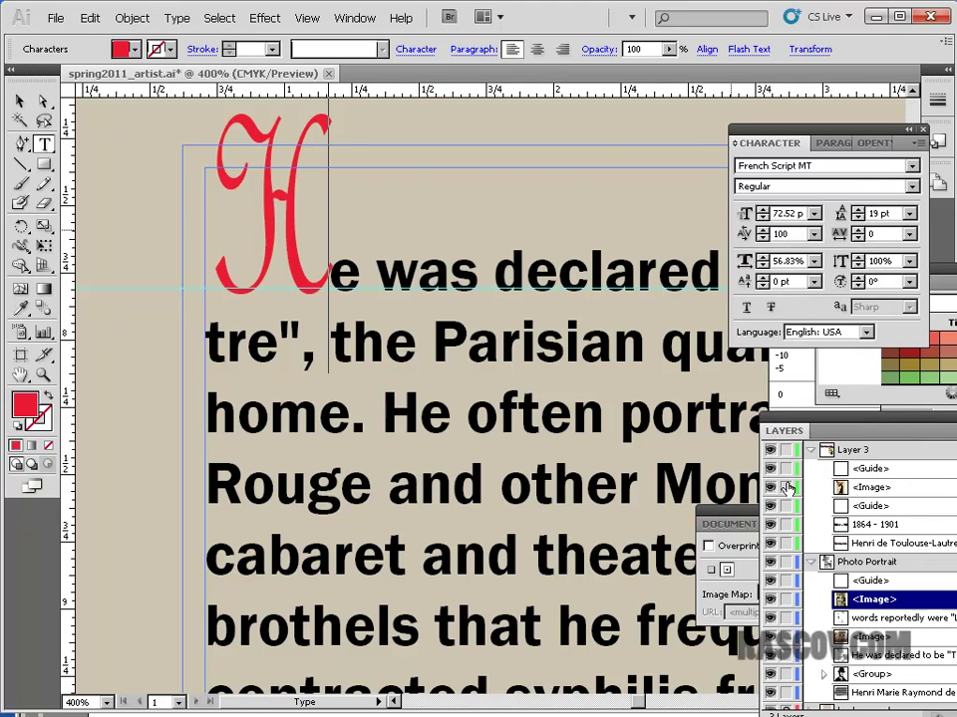
pyautogui.click(814, 235)
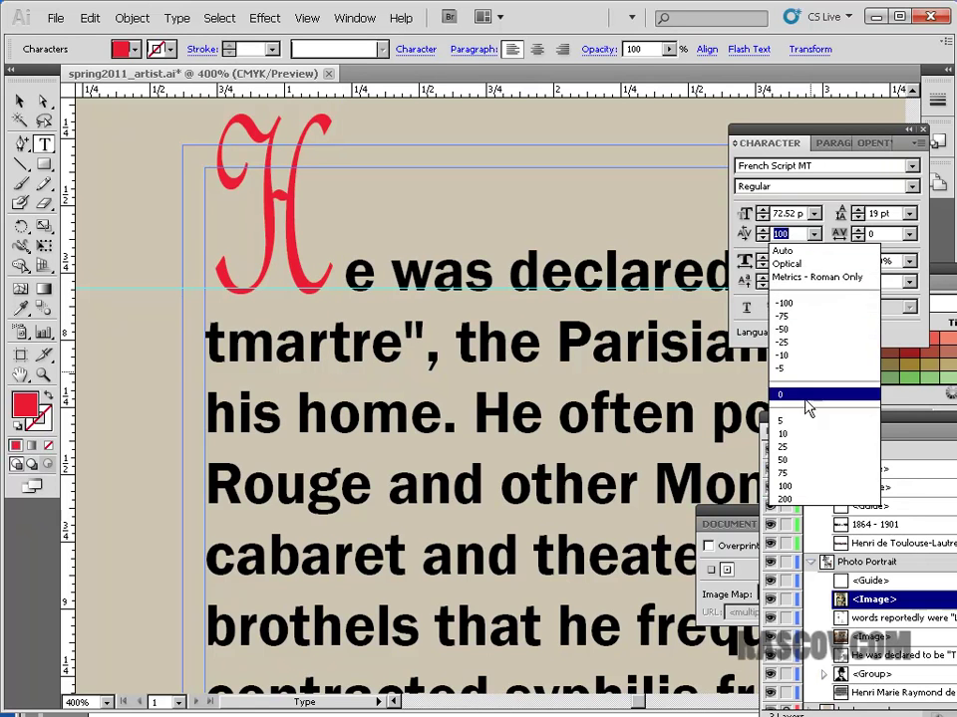
pyautogui.click(796, 476)
pyautogui.click(20, 104)
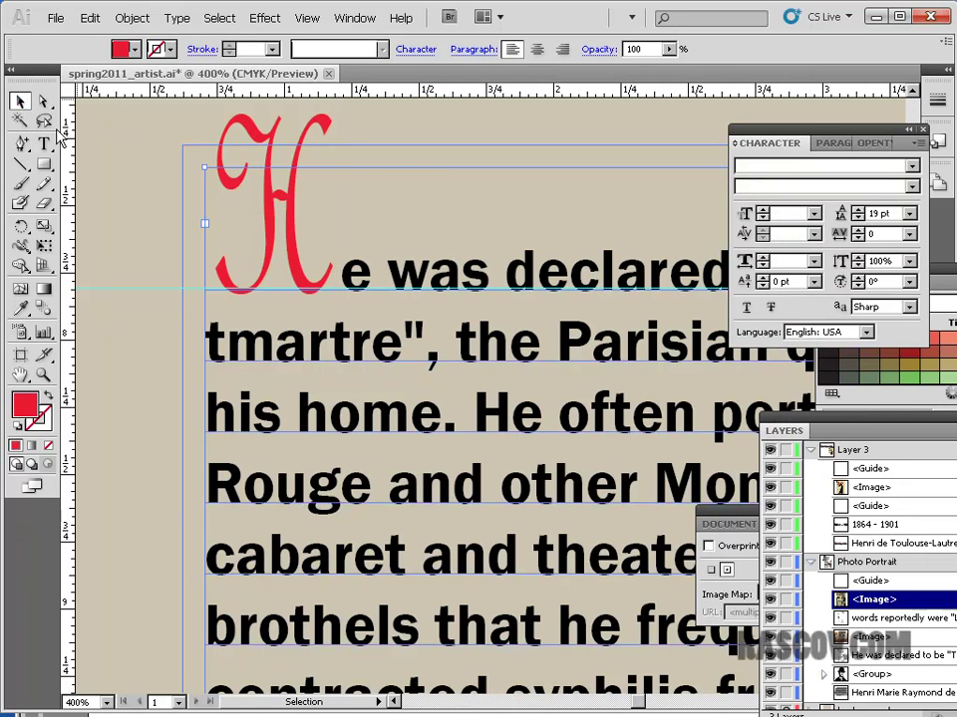
pyautogui.click(160, 169)
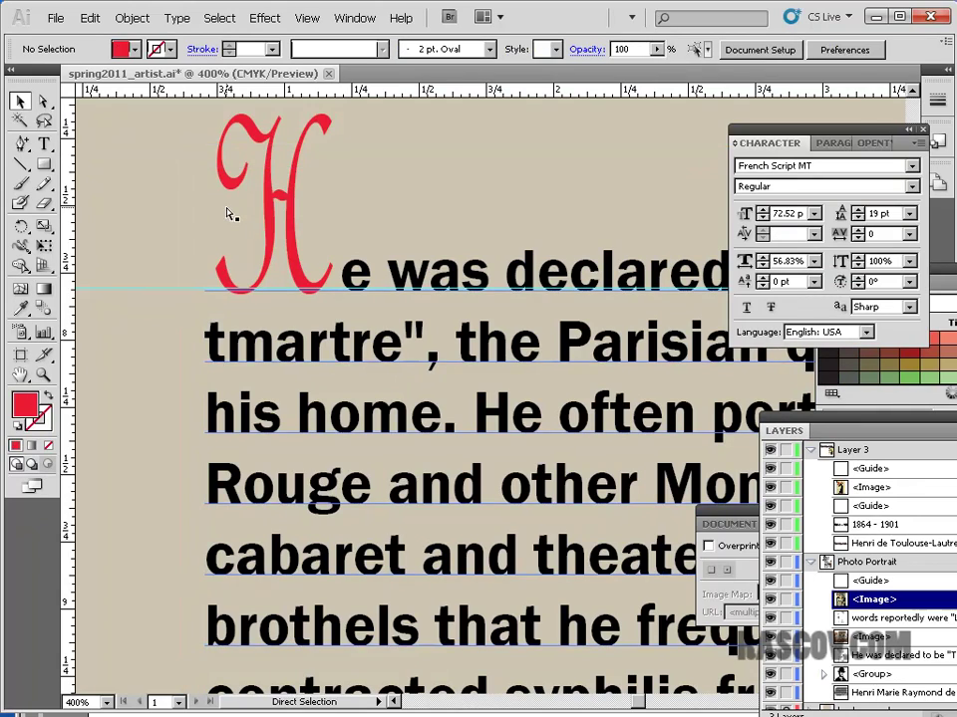
# Review the two-column body text on the lower half of the page with its adjusted spacing
pyautogui.hotkey('ctrl', '-')
pyautogui.hotkey('ctrl', '-')
pyautogui.moveTo(641, 375); pyautogui.dragTo(260, 185)
pyautogui.hotkey('ctrl', '-')
pyautogui.hotkey('ctrl', '-')
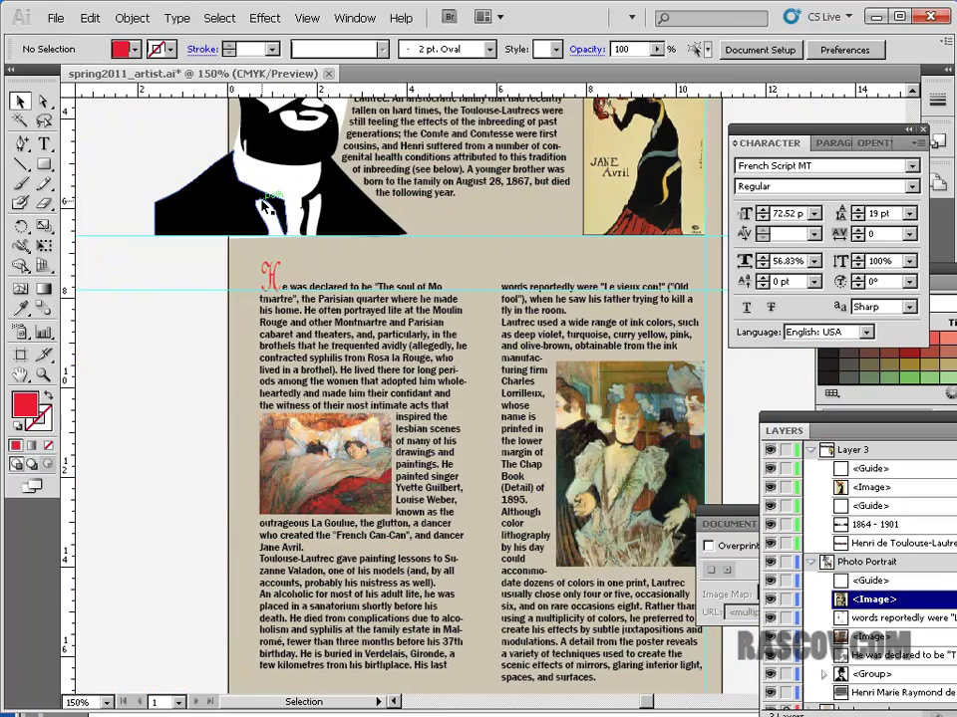
pyautogui.moveTo(448, 361); pyautogui.dragTo(423, 312)
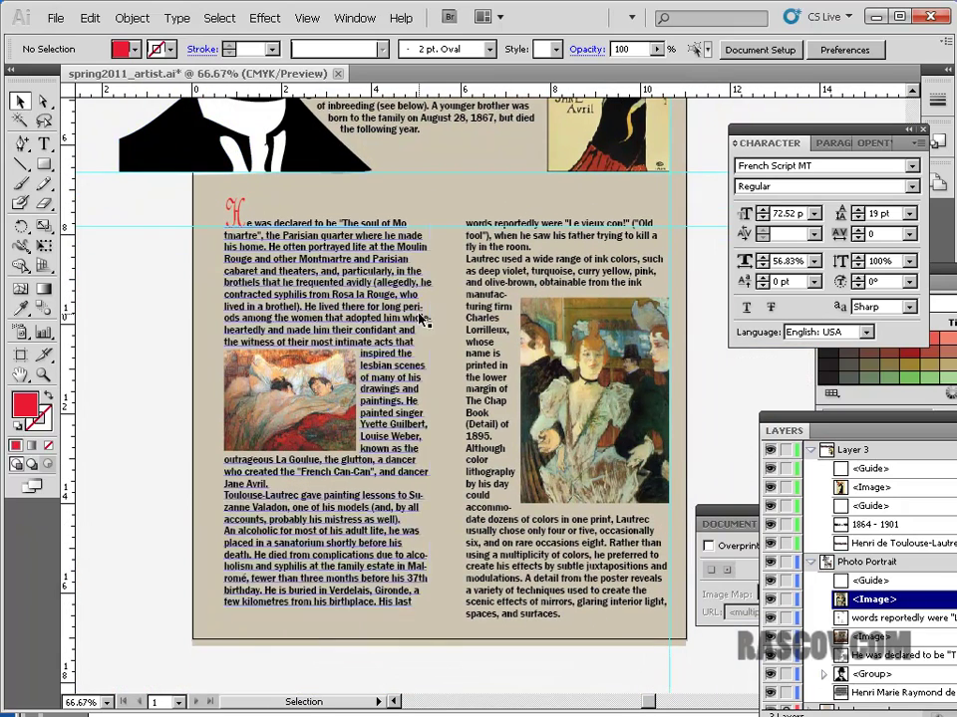
# Select both body text columns together with their two pictures and nudge them slightly upward on the page
pyautogui.moveTo(204, 262); pyautogui.dragTo(656, 635)
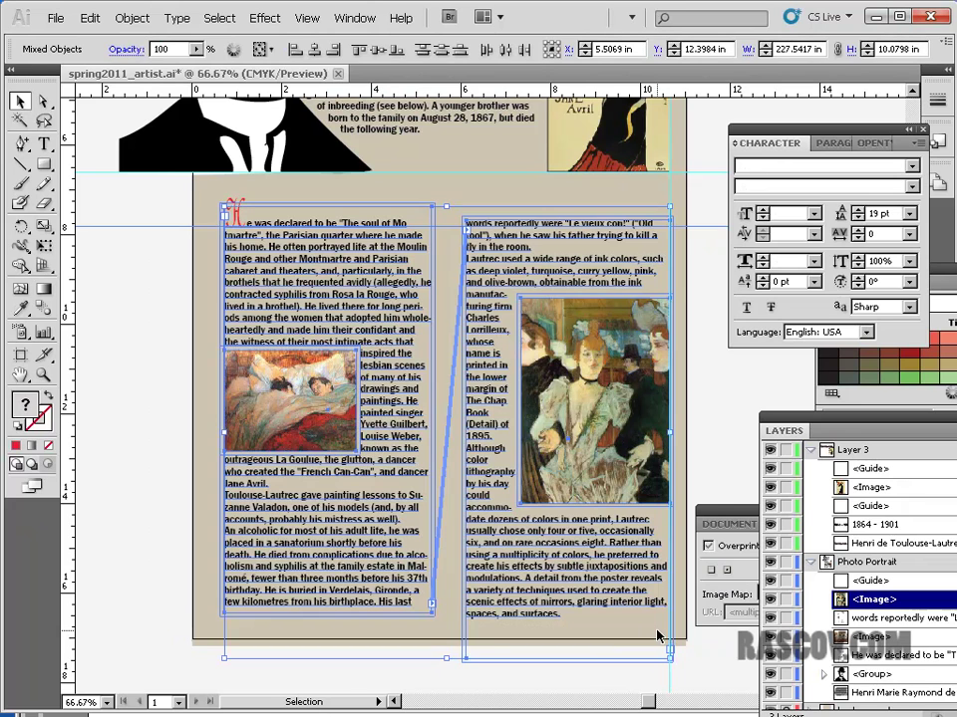
pyautogui.press('Up')
pyautogui.press('Up')
pyautogui.press('Up')
pyautogui.press('Up')
pyautogui.press('Up')
pyautogui.press('Up')
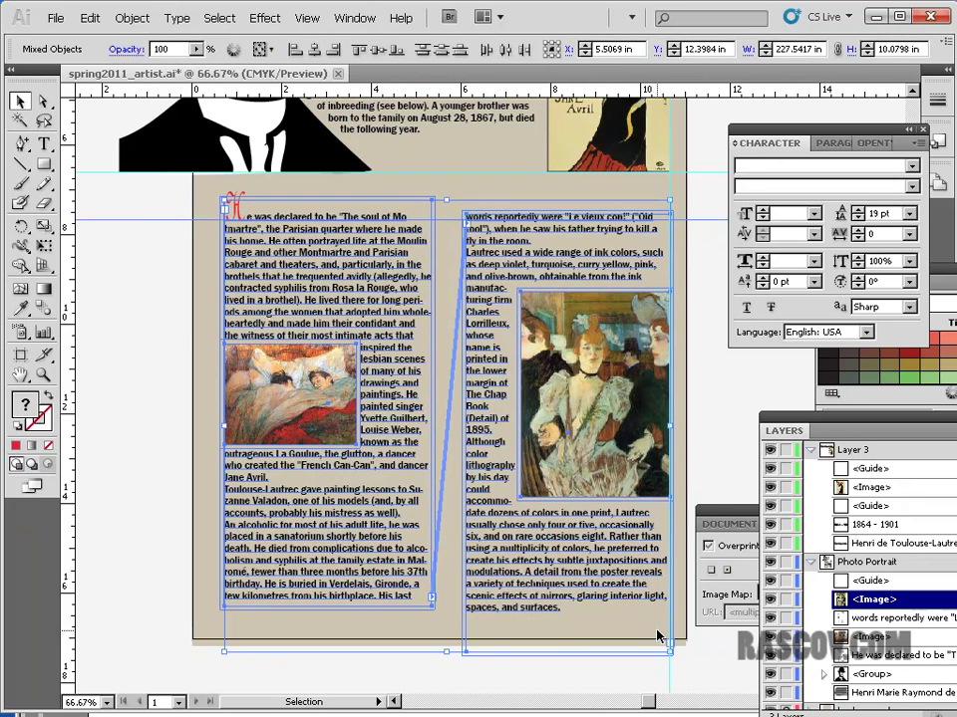
pyautogui.press('Up')
pyautogui.press('Up')
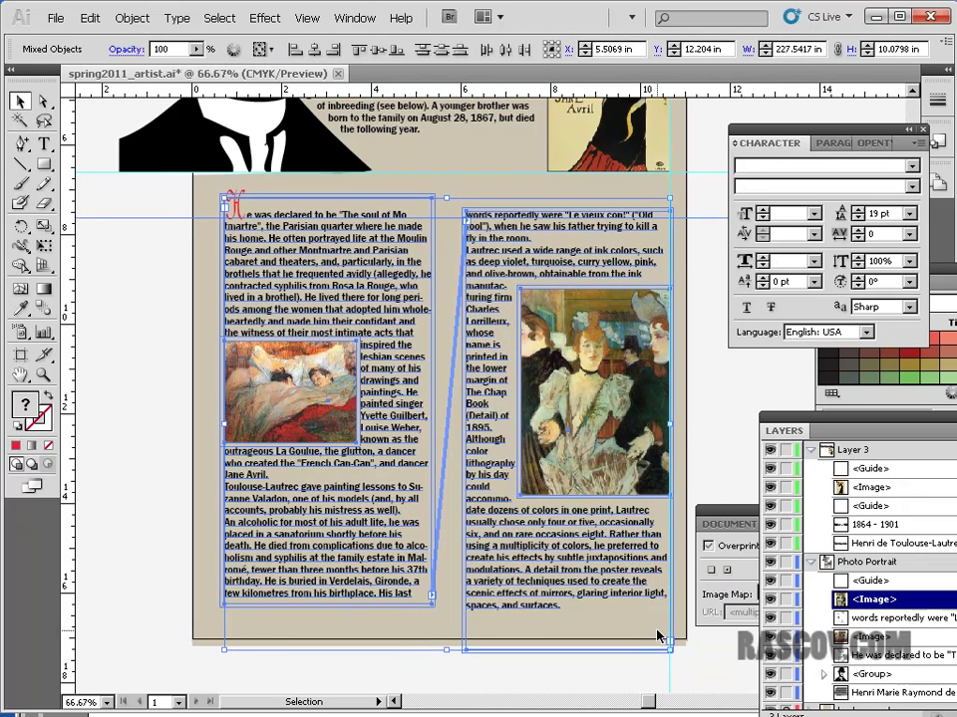
# Nudge the selected text columns and pictures slightly to the left and deselect them
pyautogui.press('Left')
pyautogui.press('Left')
pyautogui.press('Left')
pyautogui.press('Left')
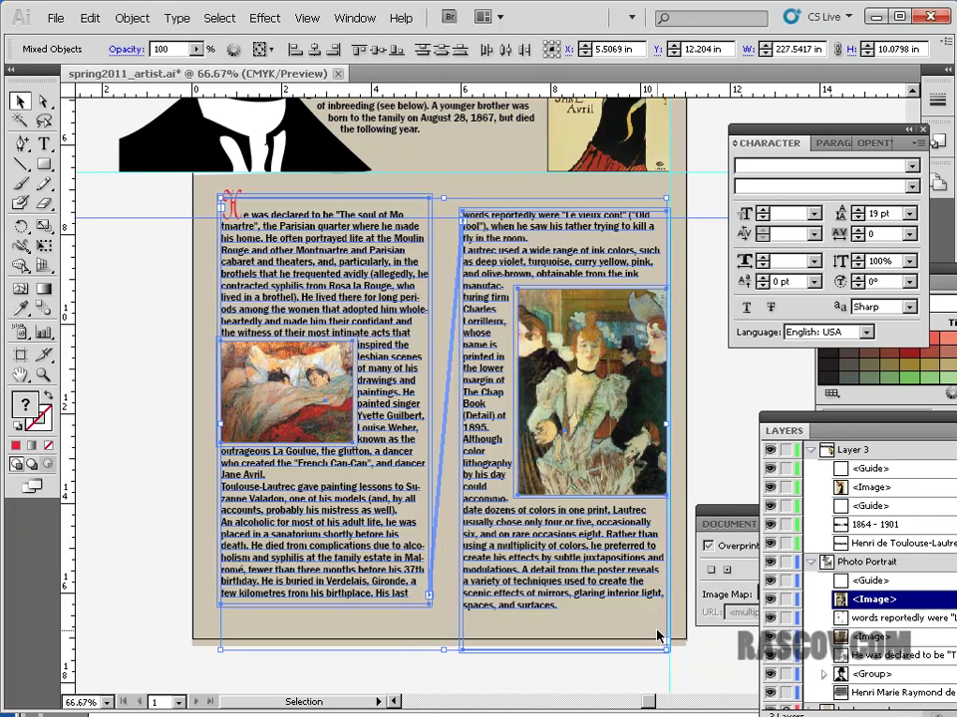
pyautogui.press('Right')
pyautogui.press('Right')
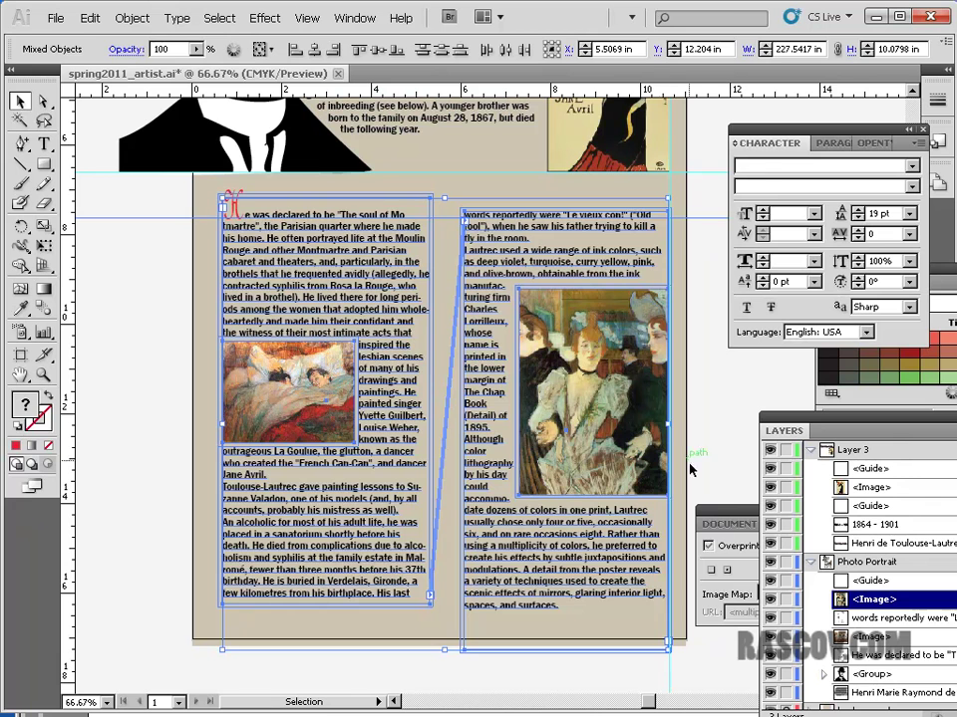
pyautogui.click(114, 284)
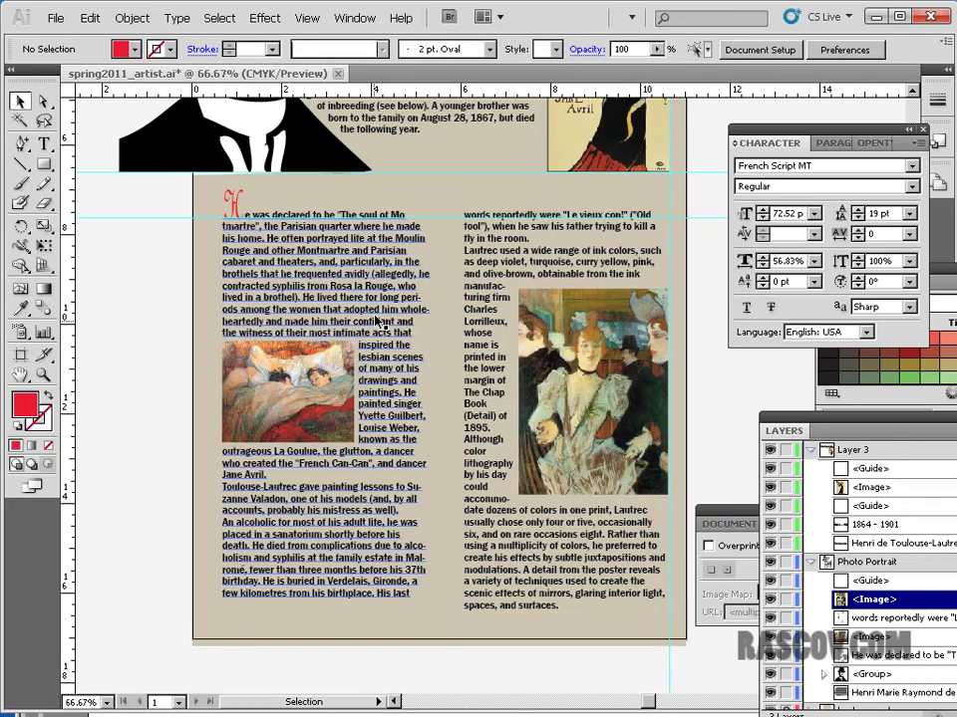
# Place a vertical guide about 0.3 in inside the page's left edge and move the first column with its picture left toward it
pyautogui.hotkey('ctrl', '-')
pyautogui.hotkey('ctrl', '-')
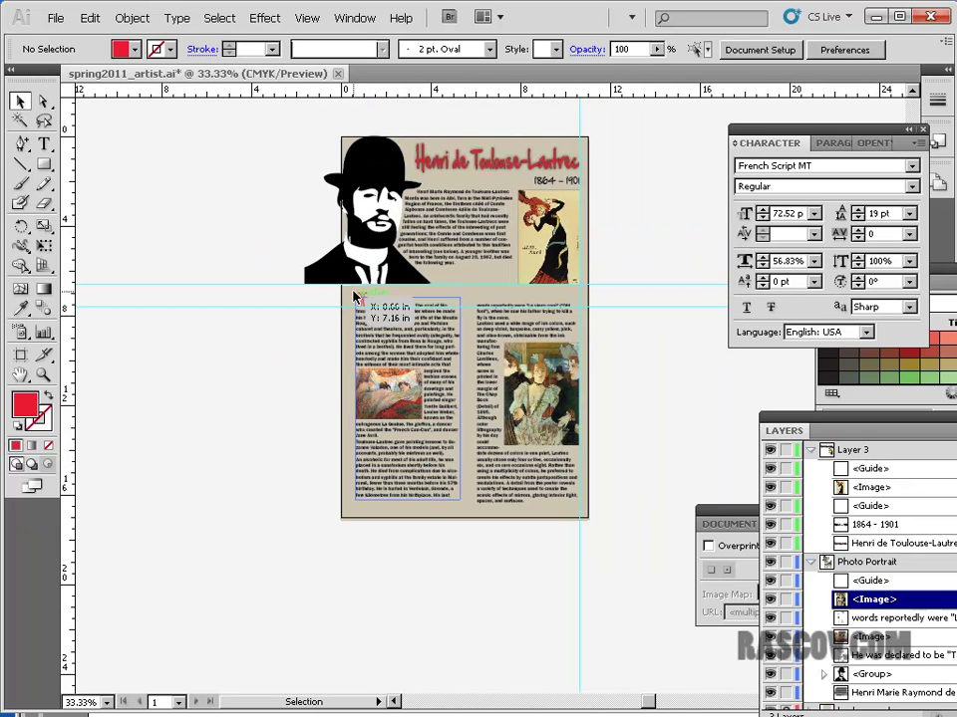
pyautogui.moveTo(71, 255); pyautogui.dragTo(348, 286)
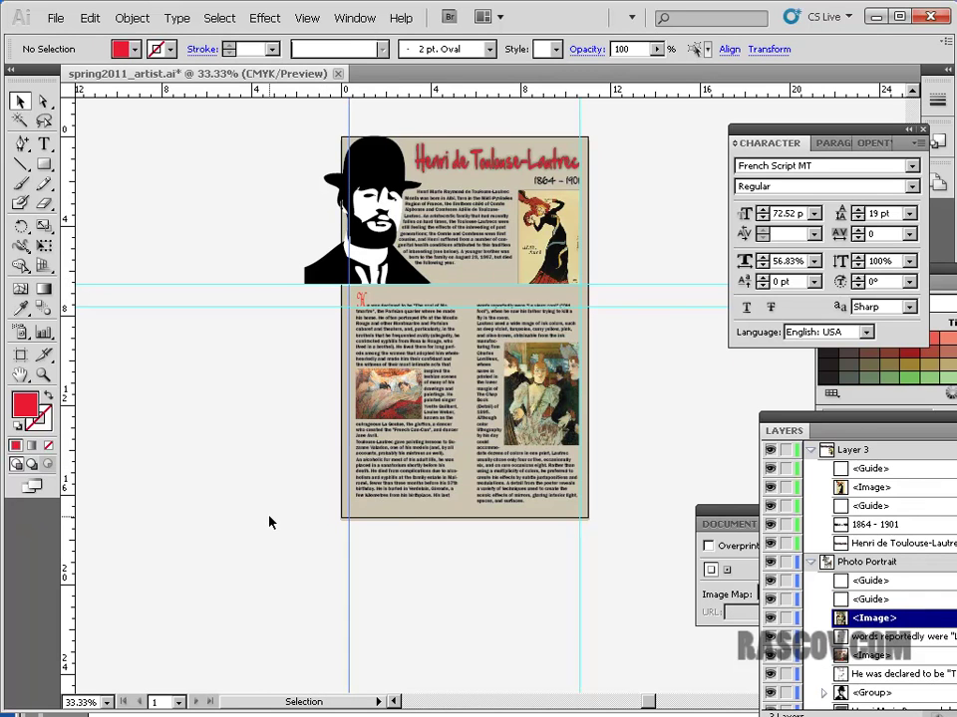
pyautogui.click(362, 301)
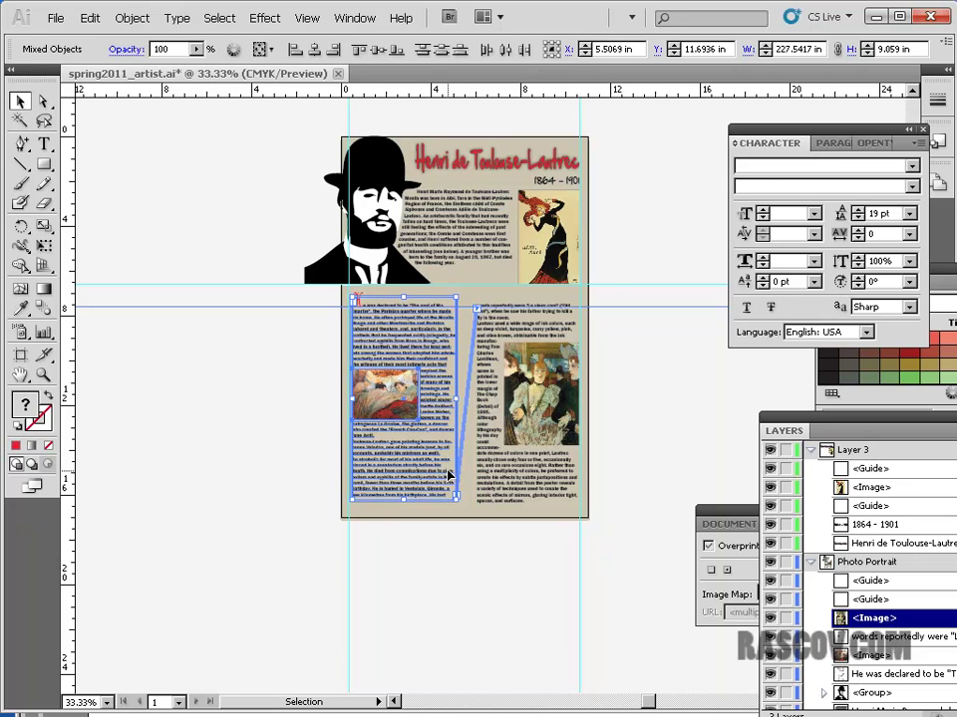
pyautogui.click(203, 372)
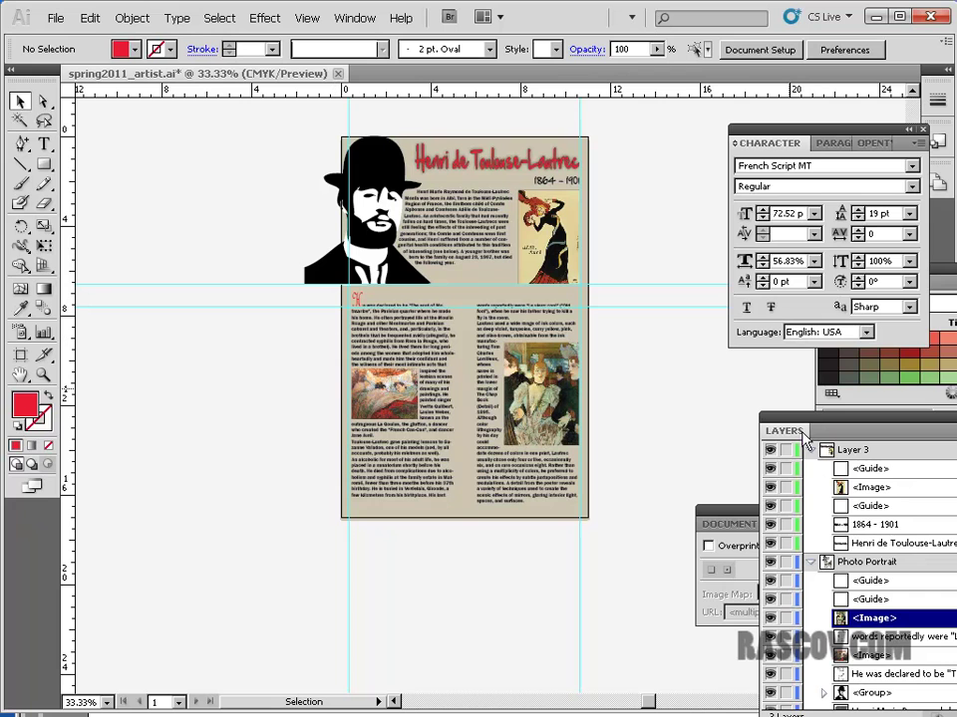
# Bring the layers list fully into view and collapse the Photo Portrait layer
pyautogui.moveTo(813, 430); pyautogui.dragTo(687, 163)
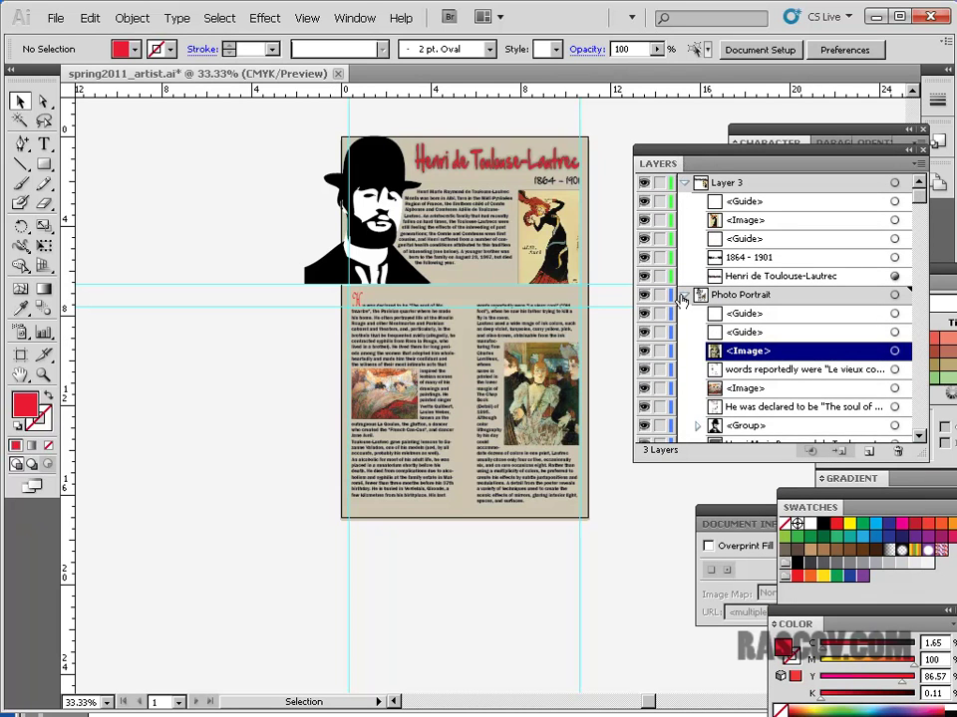
pyautogui.click(684, 295)
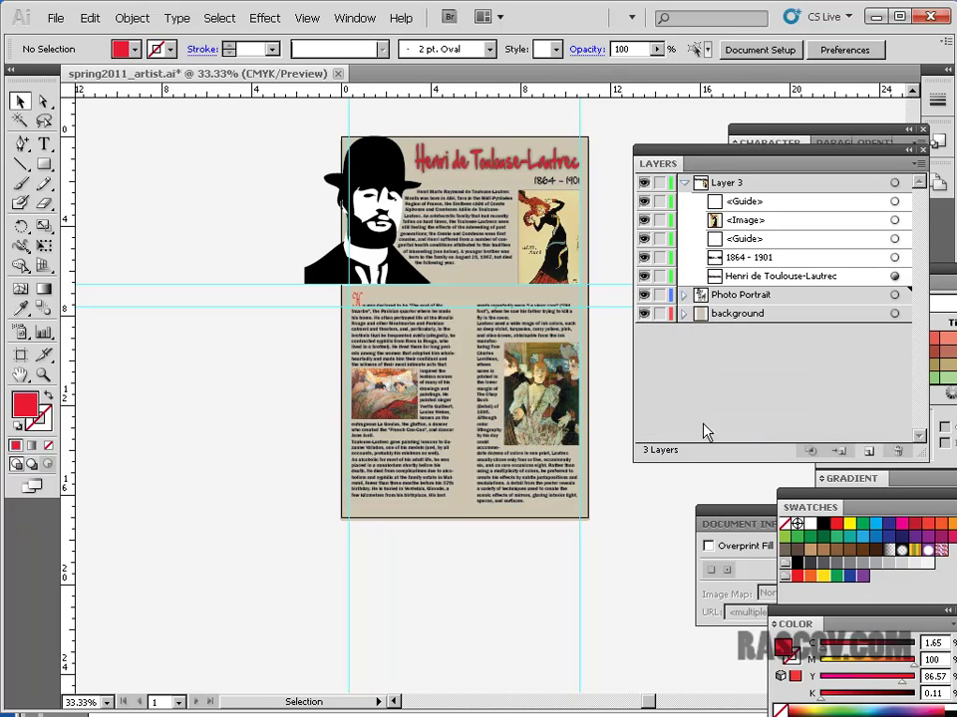
pyautogui.moveTo(826, 152); pyautogui.dragTo(353, 311)
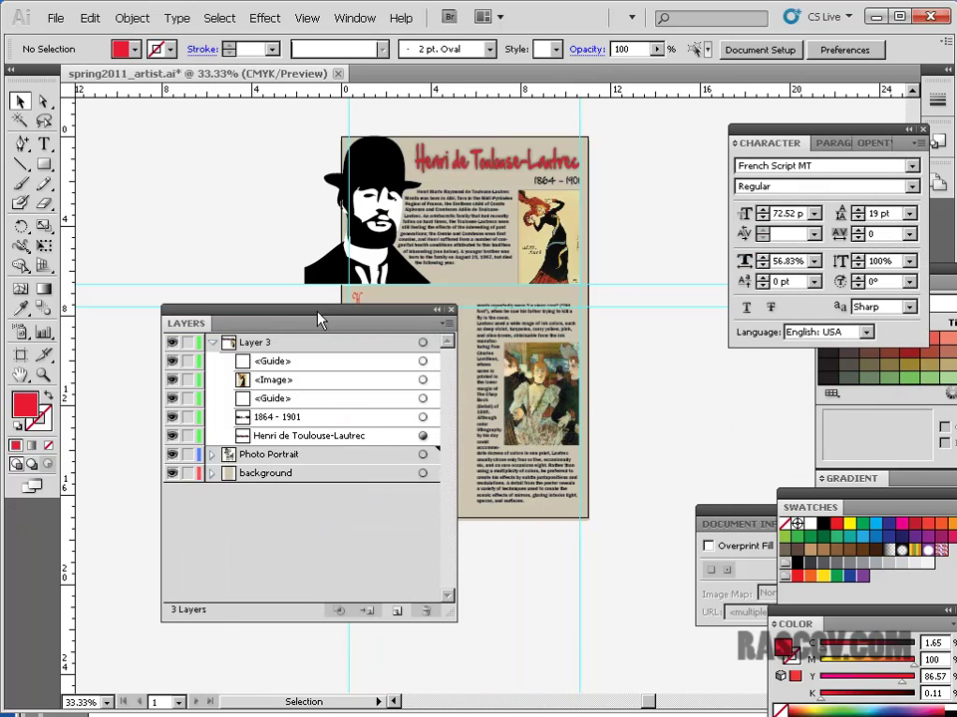
# Turn on the Texturizer effect in the appearance of the beige page background and clear the layers list off the page
pyautogui.click(470, 296)
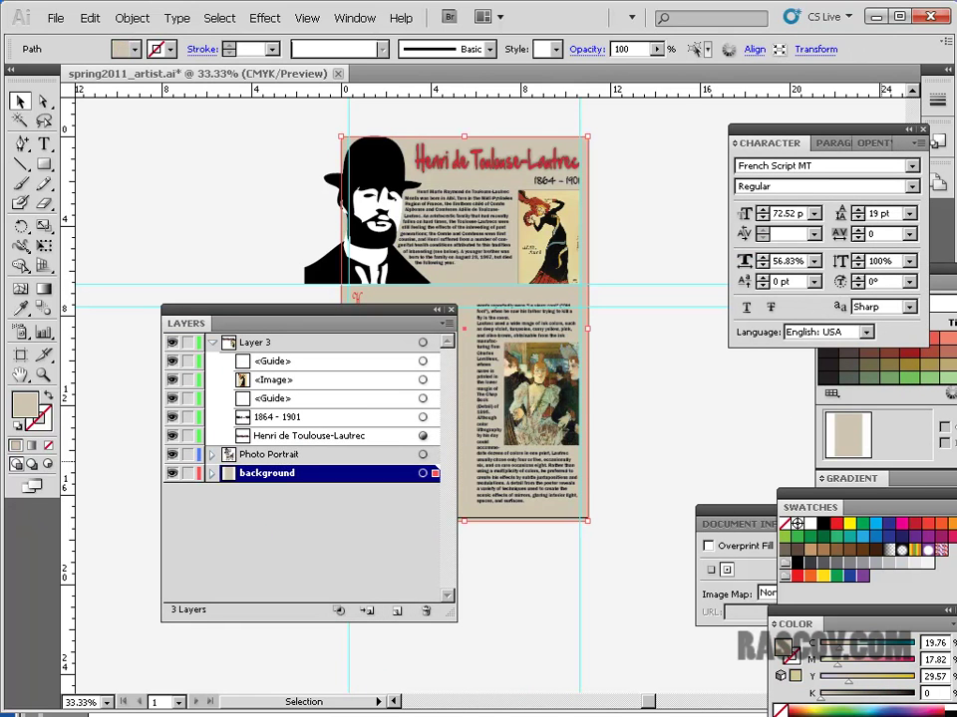
pyautogui.click(357, 17)
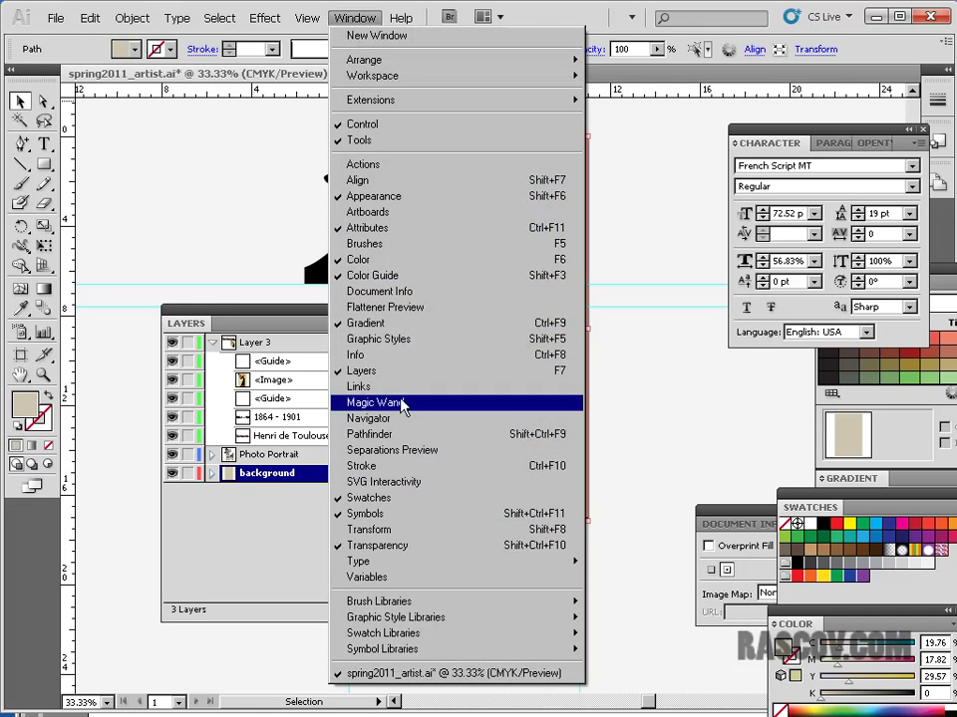
pyautogui.click(372, 196)
pyautogui.click(361, 18)
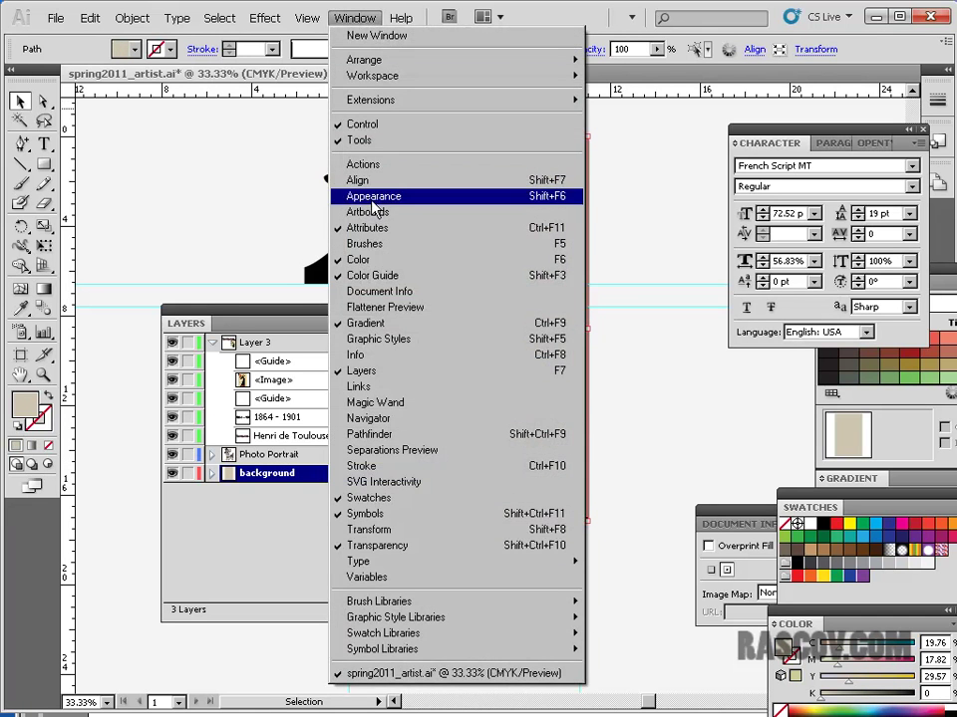
pyautogui.click(372, 197)
pyautogui.moveTo(698, 165); pyautogui.dragTo(678, 198)
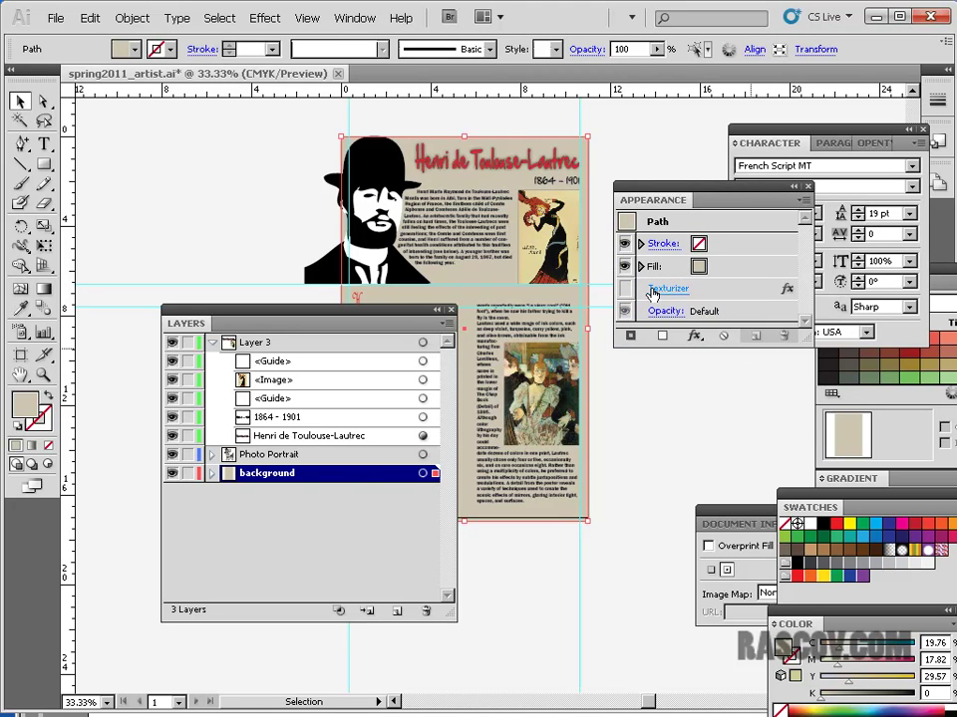
pyautogui.click(737, 288)
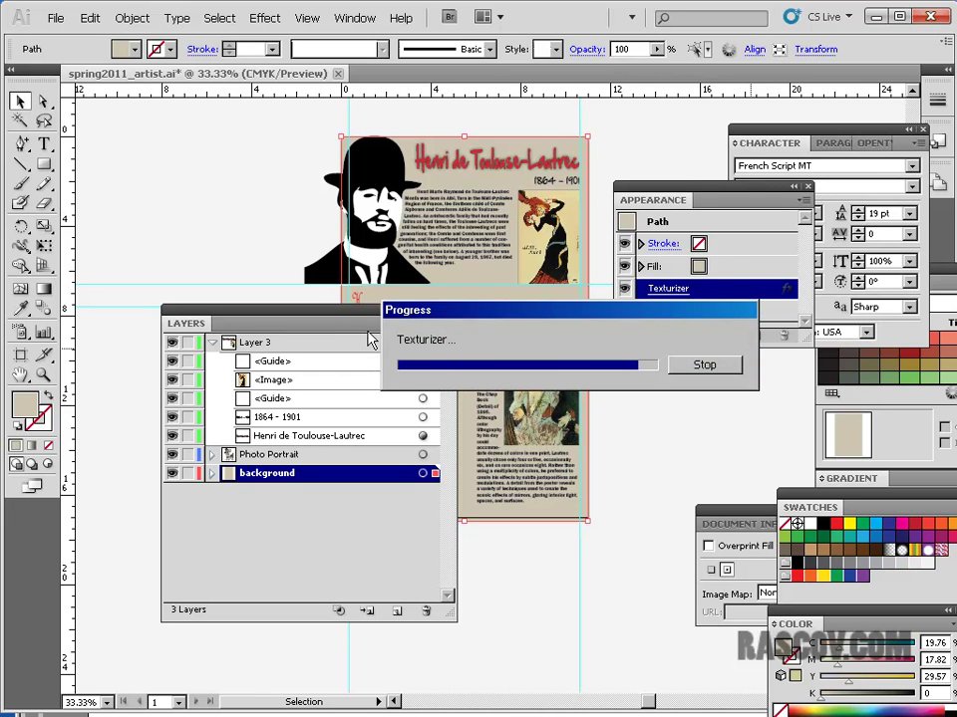
pyautogui.moveTo(310, 316); pyautogui.dragTo(767, 404)
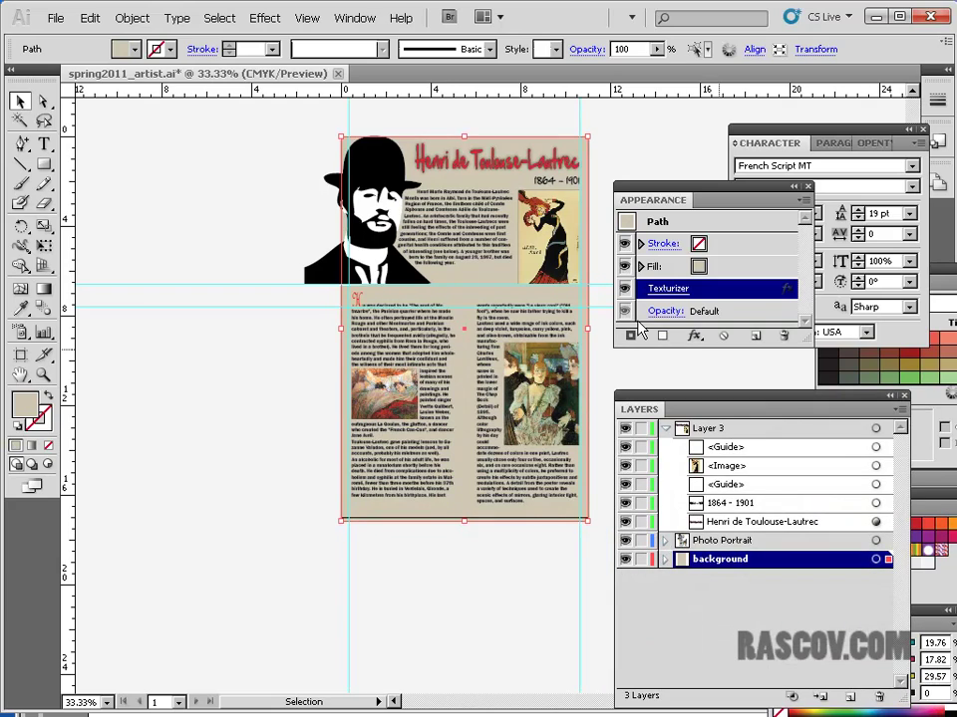
# Examine the background's paper texture behind the body text at close range and at normal reading scale
pyautogui.hotkey('ctrl', '+')
pyautogui.hotkey('ctrl', '+')
pyautogui.hotkey('ctrl', '+')
pyautogui.hotkey('ctrl', '+')
pyautogui.hotkey('ctrl', '+')
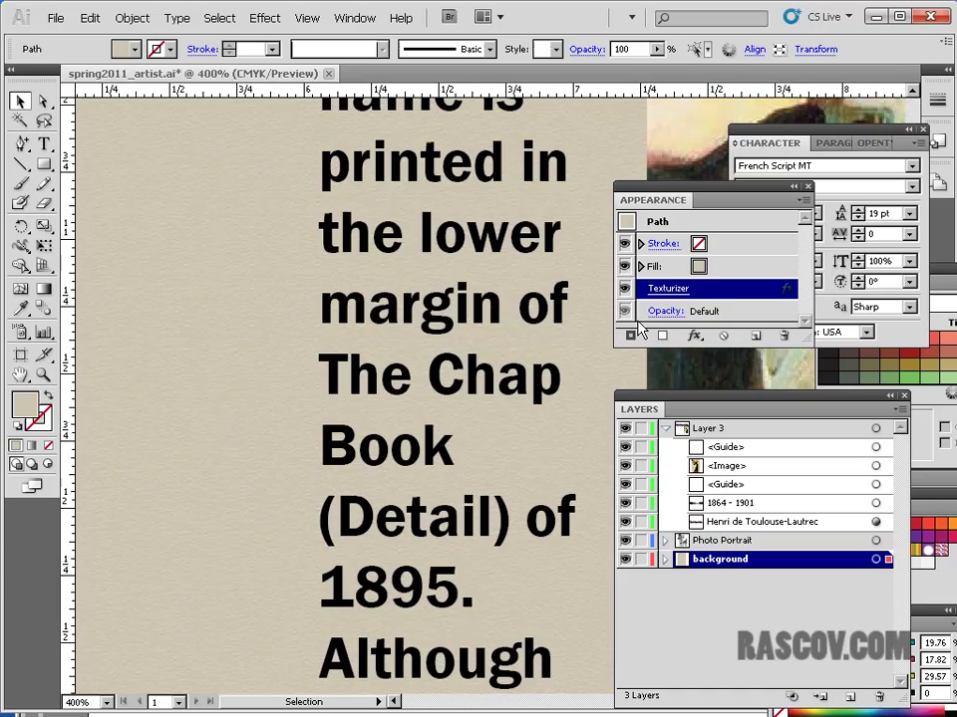
pyautogui.hotkey('ctrl', '-')
pyautogui.hotkey('ctrl', '-')
pyautogui.hotkey('ctrl', '-')
pyautogui.hotkey('ctrl', '-')
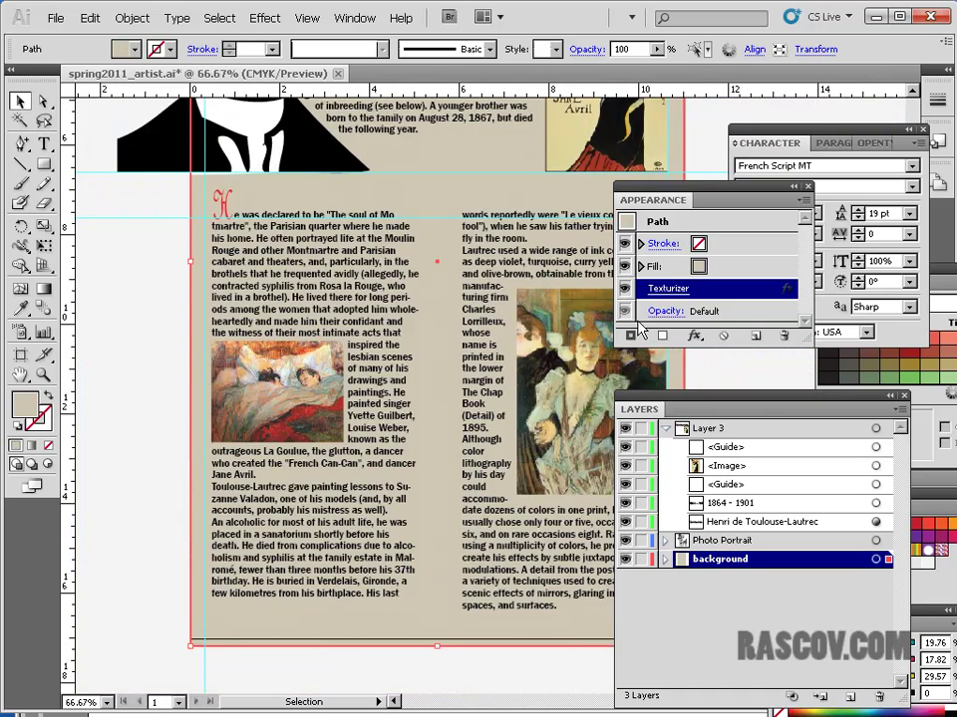
pyautogui.hotkey('ctrl', '+')
pyautogui.hotkey('ctrl', '-')
pyautogui.hotkey('ctrl', '+')
pyautogui.hotkey('ctrl', '+')
pyautogui.hotkey('ctrl', '-')
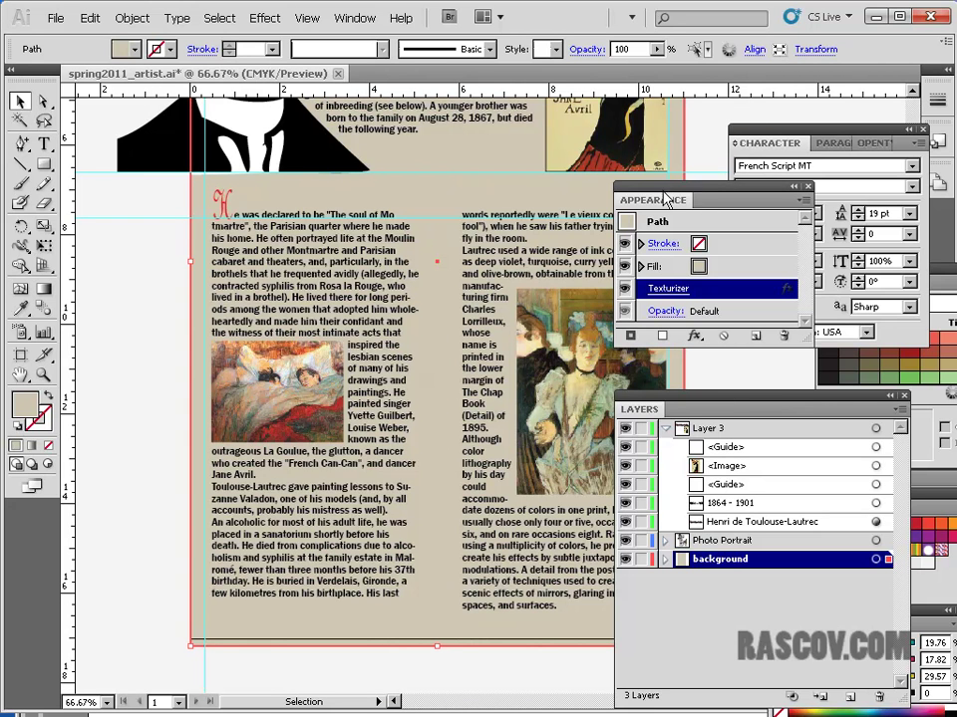
# Try to outline the second column's picture with a 6 pt black stroke added to its appearance
pyautogui.moveTo(663, 188); pyautogui.dragTo(743, 210)
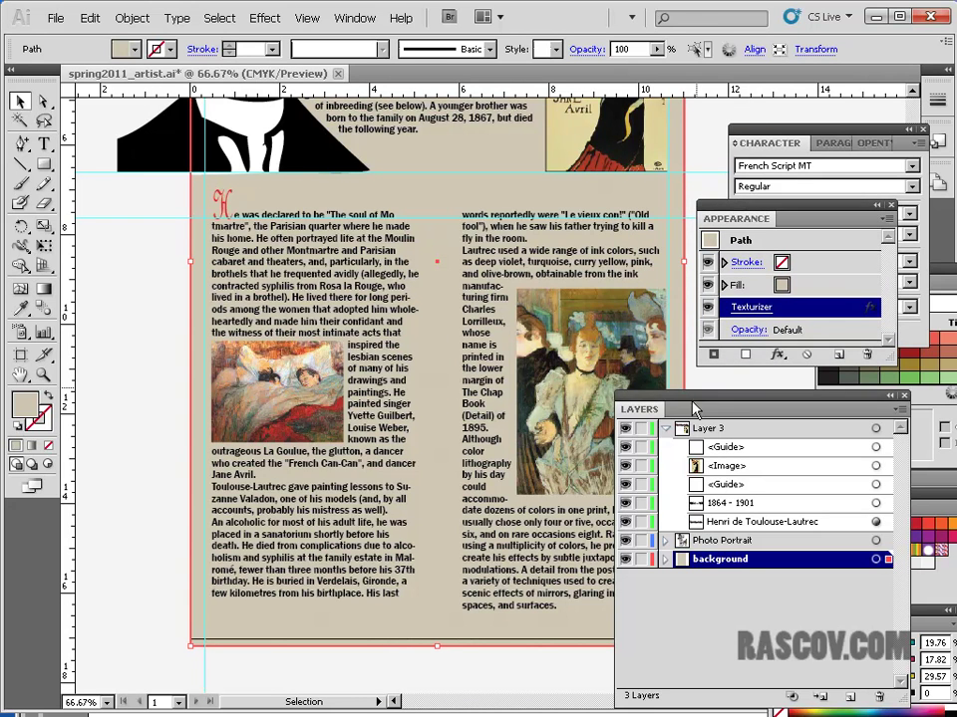
pyautogui.moveTo(658, 409); pyautogui.dragTo(739, 408)
pyautogui.click(615, 397)
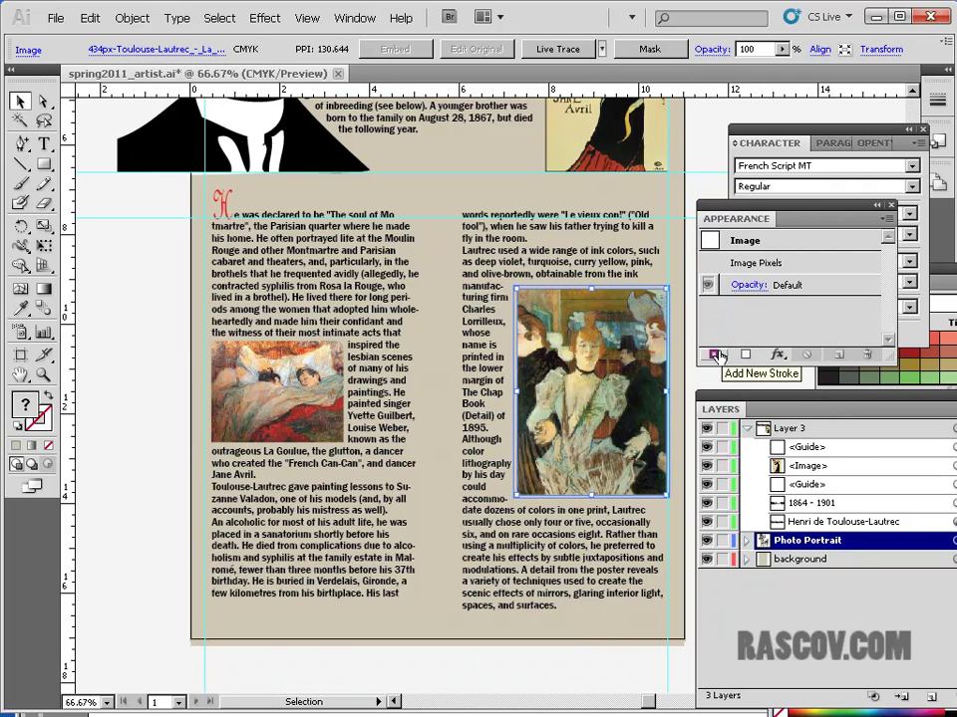
pyautogui.click(715, 356)
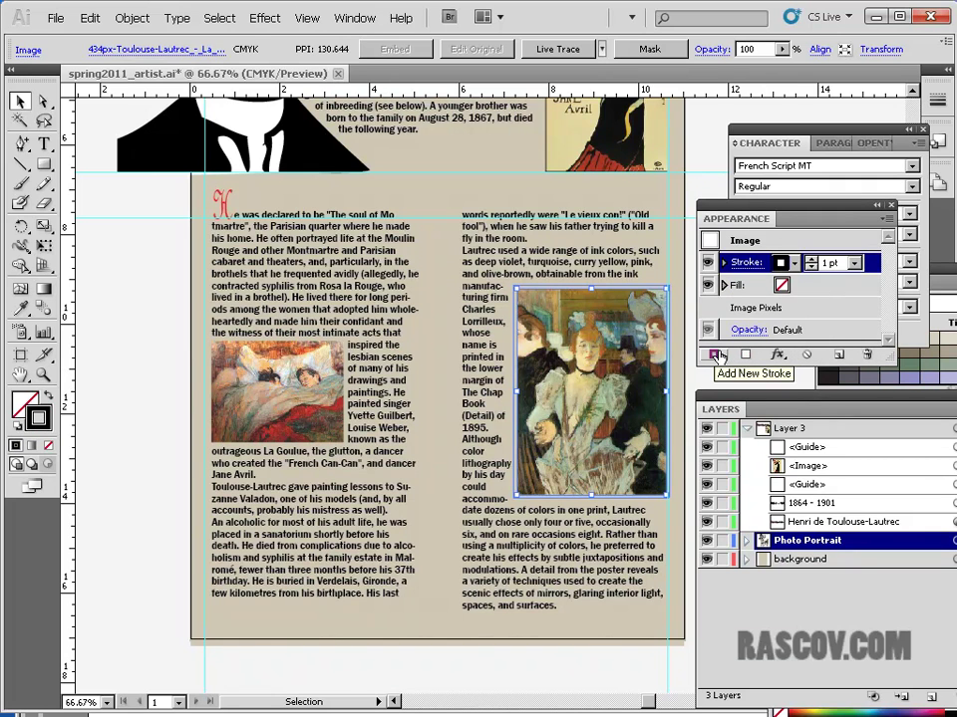
pyautogui.hotkey('ctrl', '=')
pyautogui.hotkey('ctrl', '=')
pyautogui.hotkey('ctrl', '=')
pyautogui.hotkey('ctrl', '=')
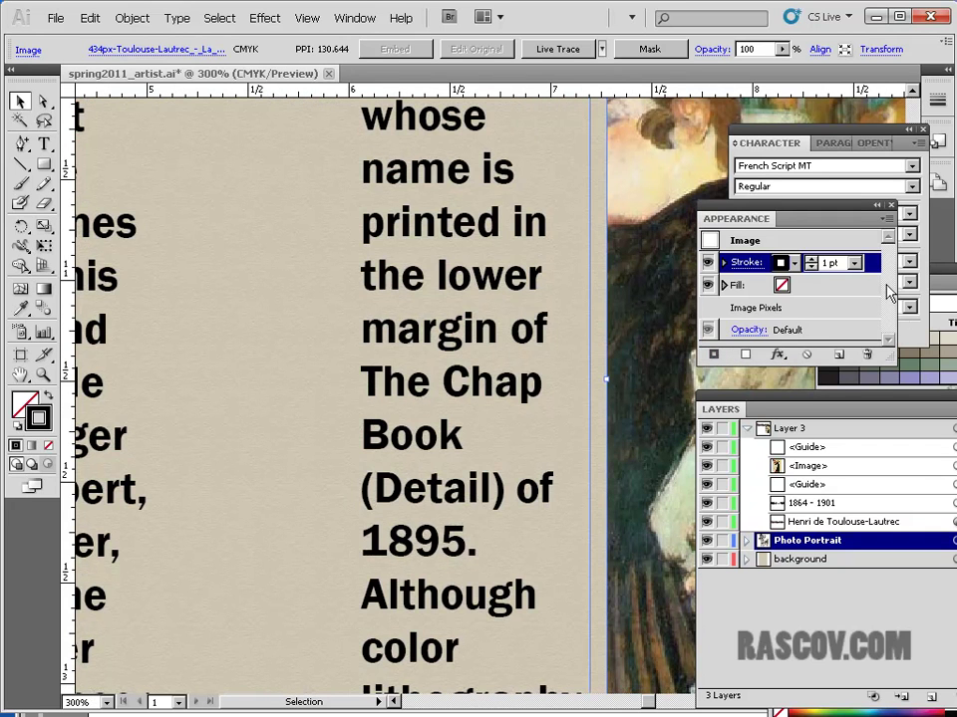
pyautogui.click(853, 263)
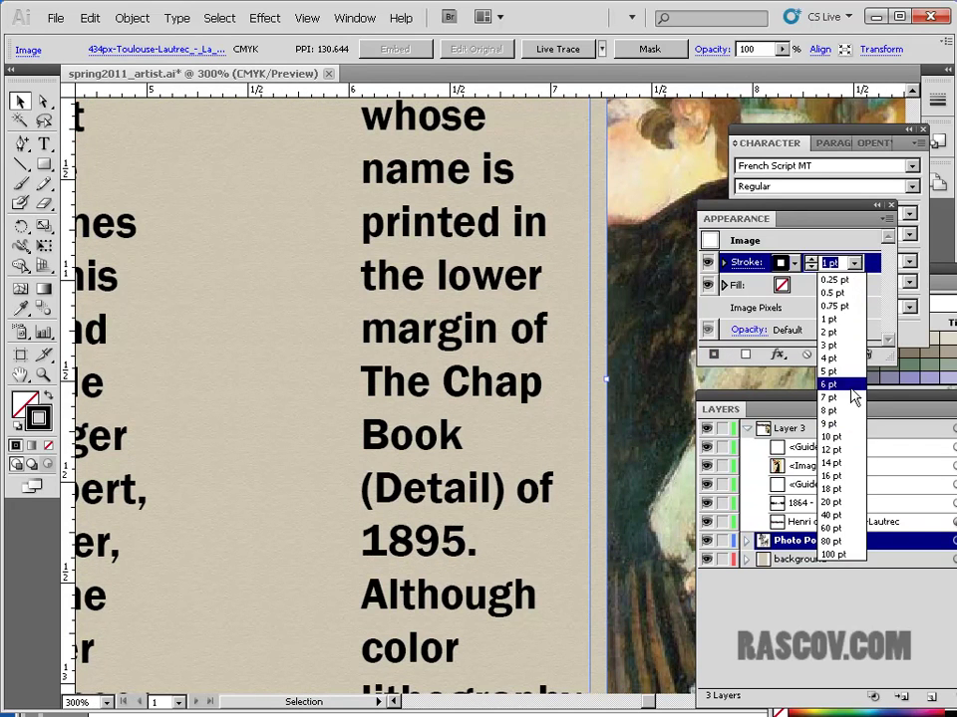
pyautogui.click(844, 386)
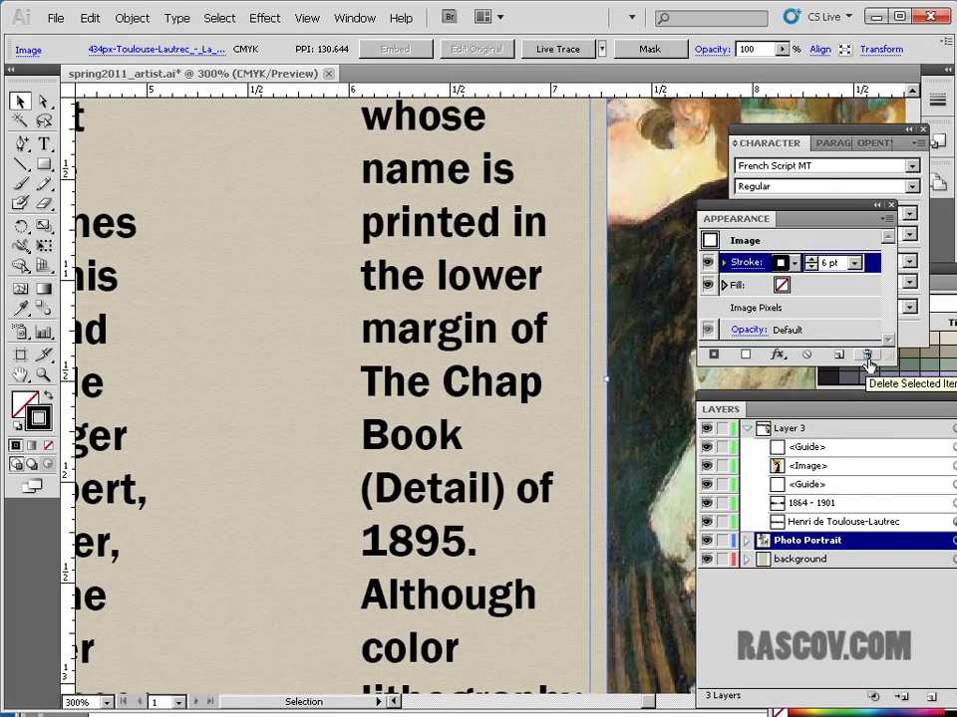
# Undo the stroke added to the second column's picture
pyautogui.click(90, 18)
pyautogui.click(91, 36)
pyautogui.click(90, 18)
pyautogui.click(92, 36)
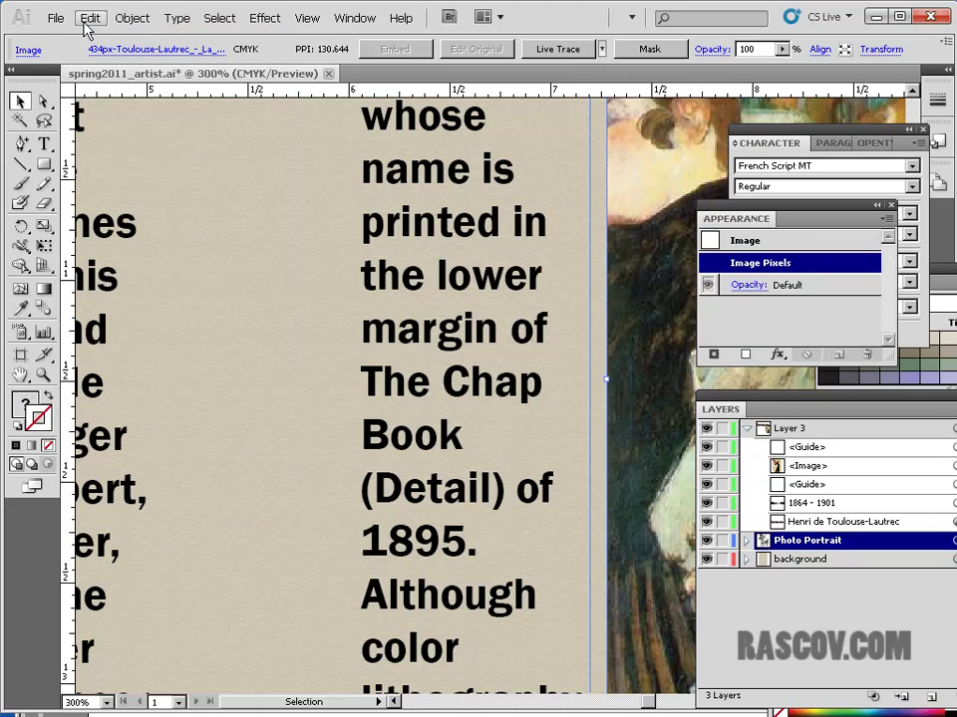
pyautogui.click(805, 325)
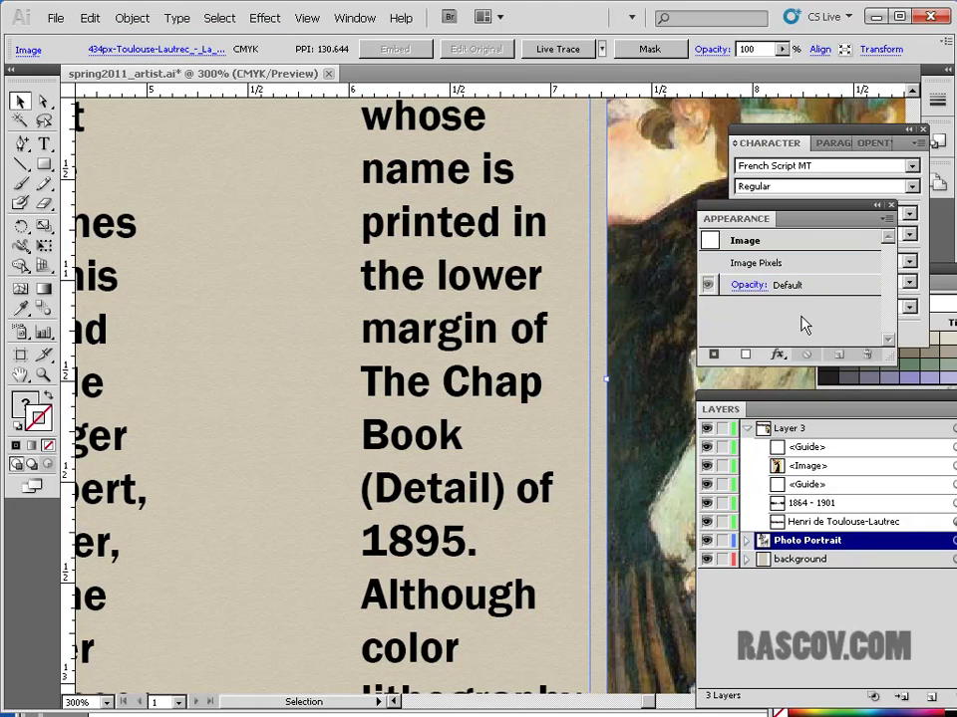
# Draw an unfilled rectangle with a 1 pt black stroke exactly around the edges of the second column's picture
pyautogui.hotkey('ctrl', '1')
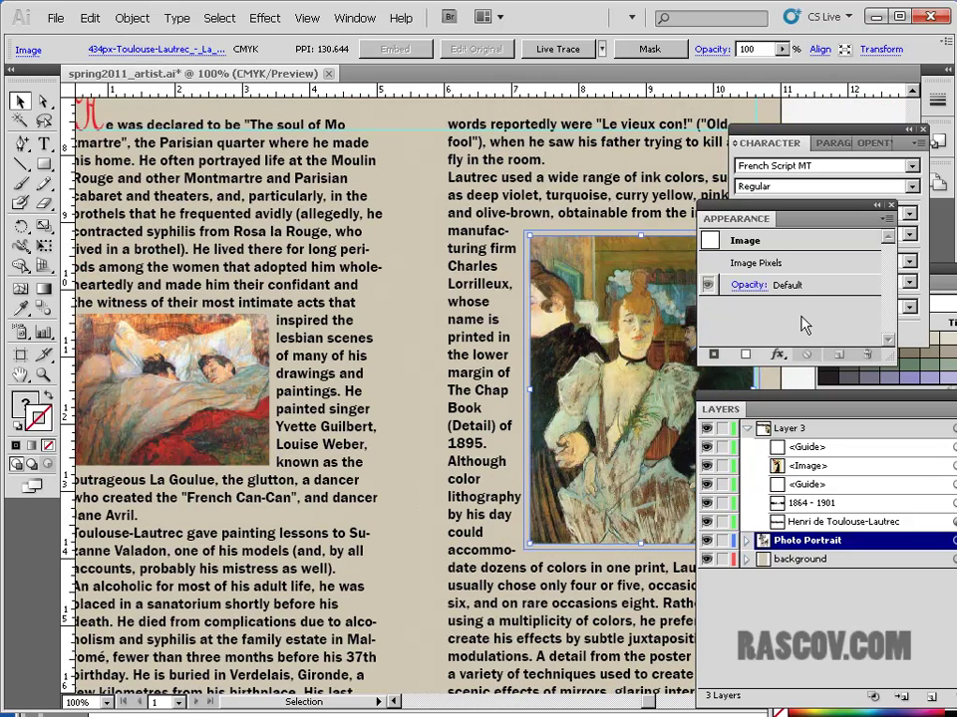
pyautogui.moveTo(629, 265); pyautogui.dragTo(493, 258)
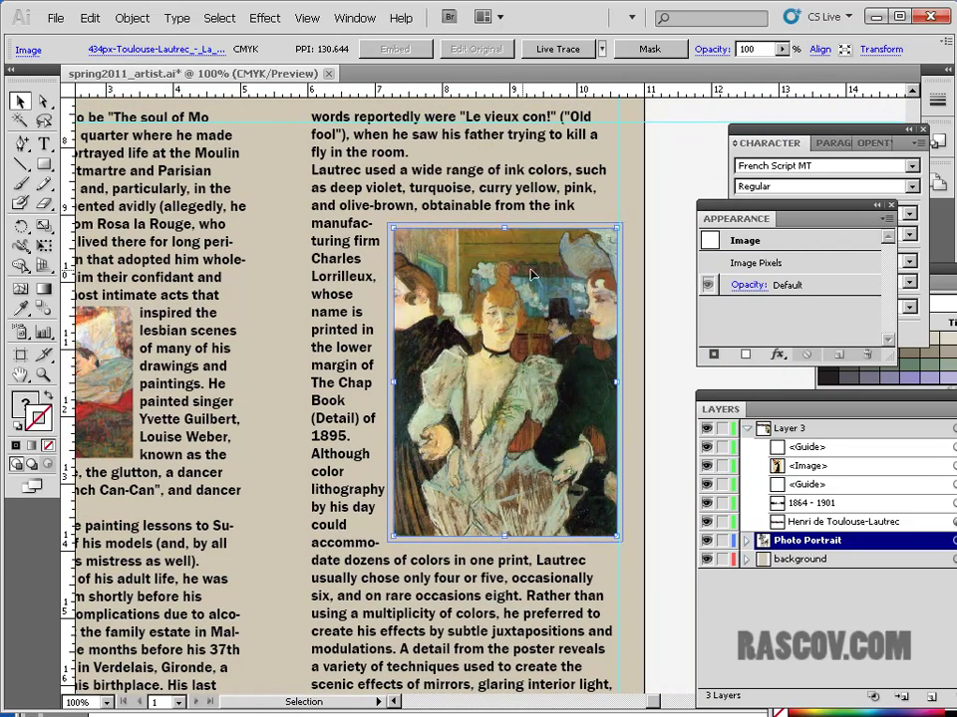
pyautogui.click(669, 239)
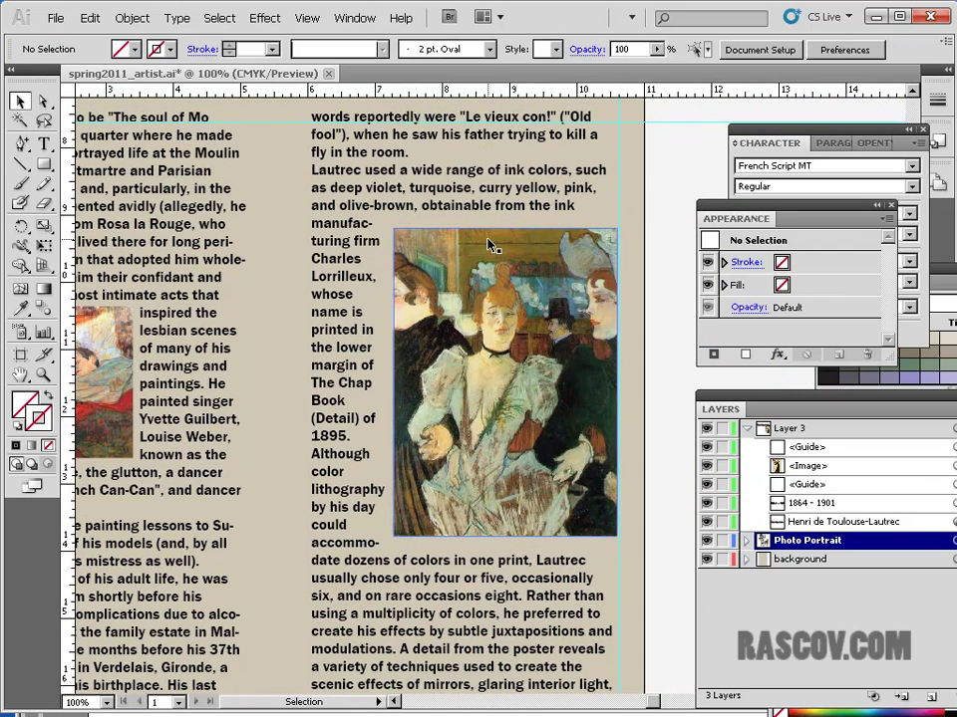
pyautogui.click(44, 164)
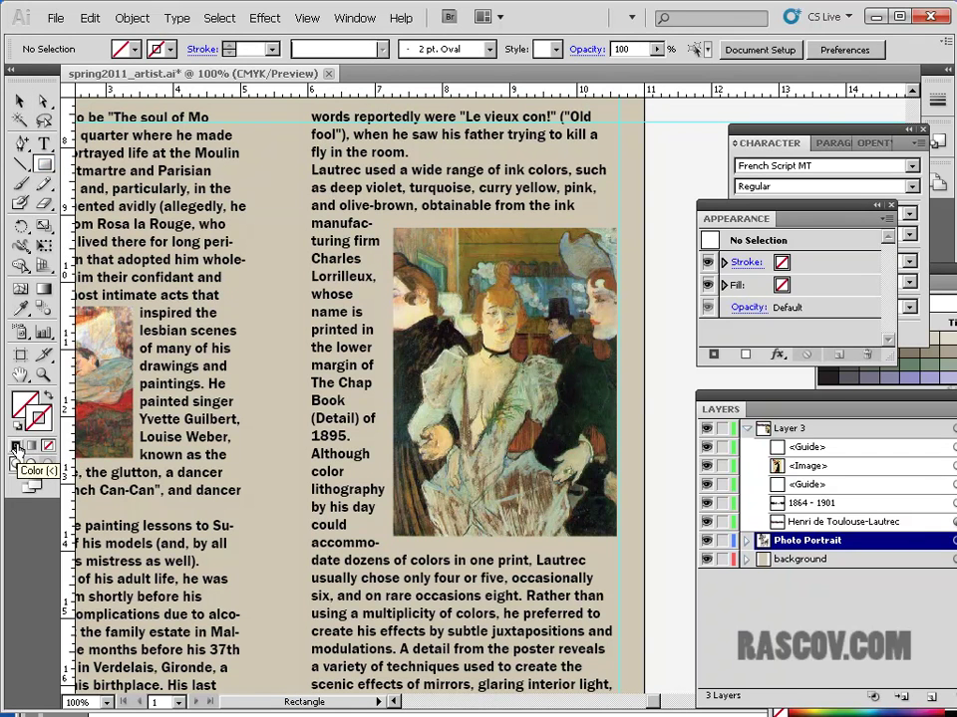
pyautogui.click(40, 415)
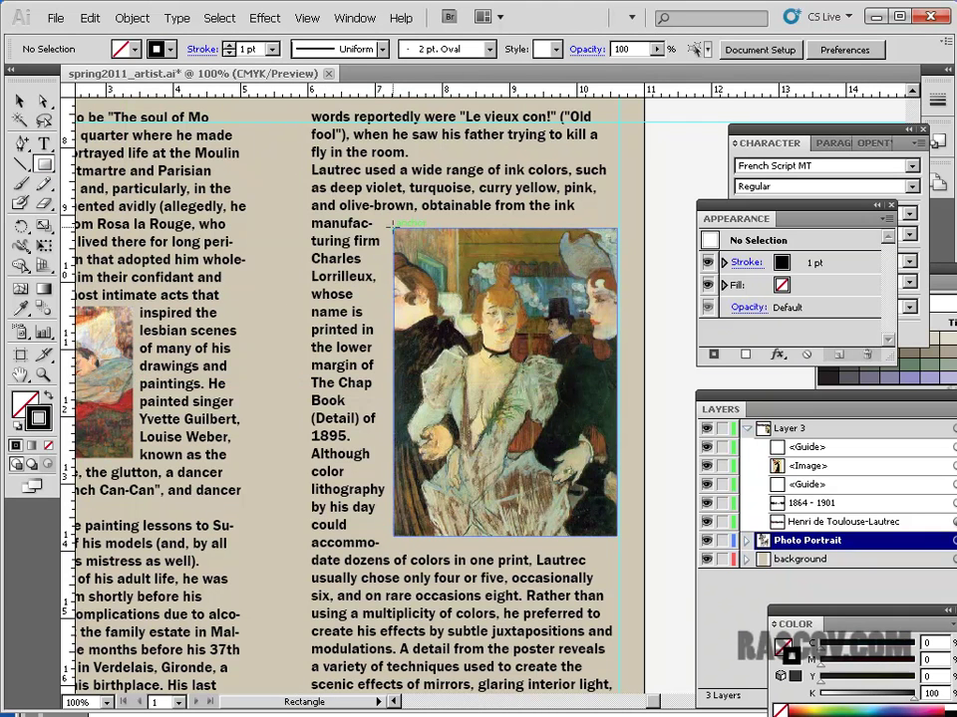
pyautogui.moveTo(394, 228); pyautogui.dragTo(617, 536)
pyautogui.click(18, 101)
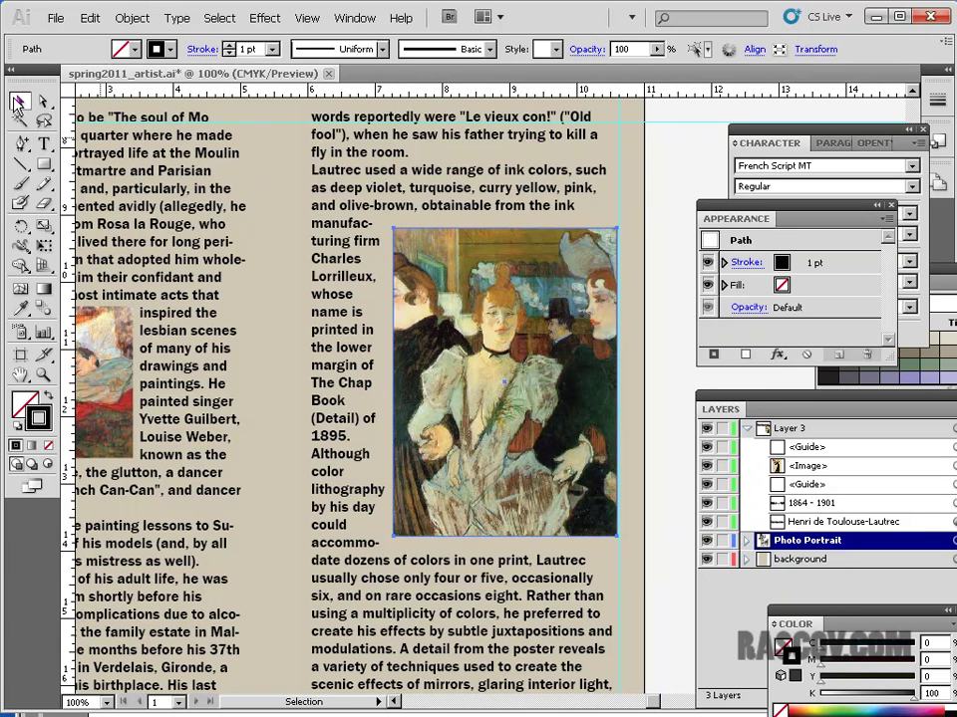
pyautogui.click(691, 177)
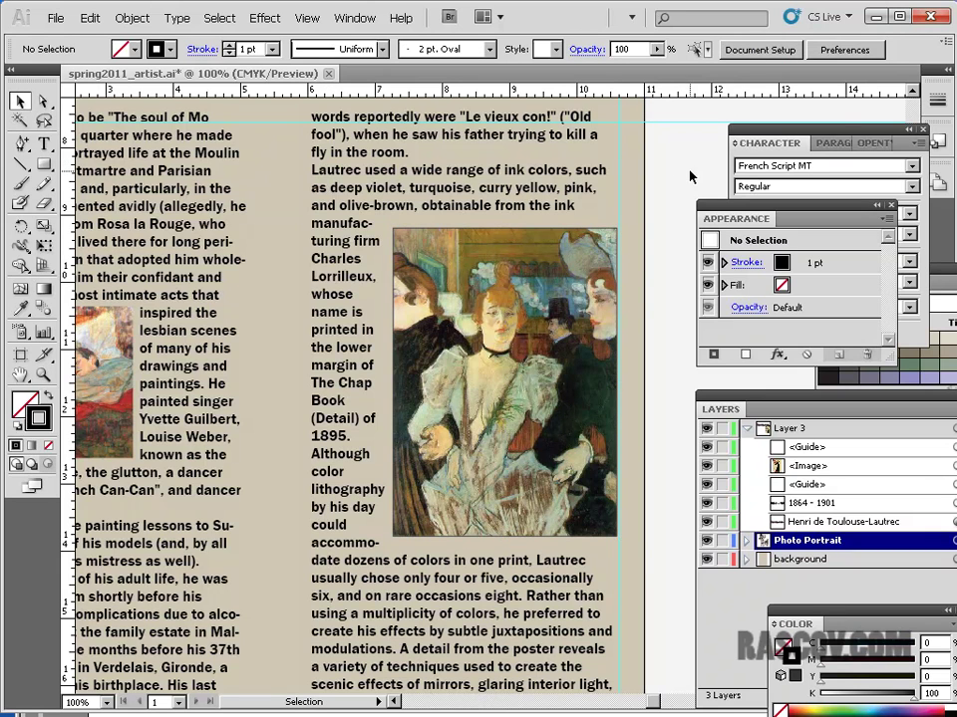
# Frame the first column's bed painting with an unfilled rectangle using a 1 pt black stroke
pyautogui.moveTo(210, 379); pyautogui.dragTo(500, 329)
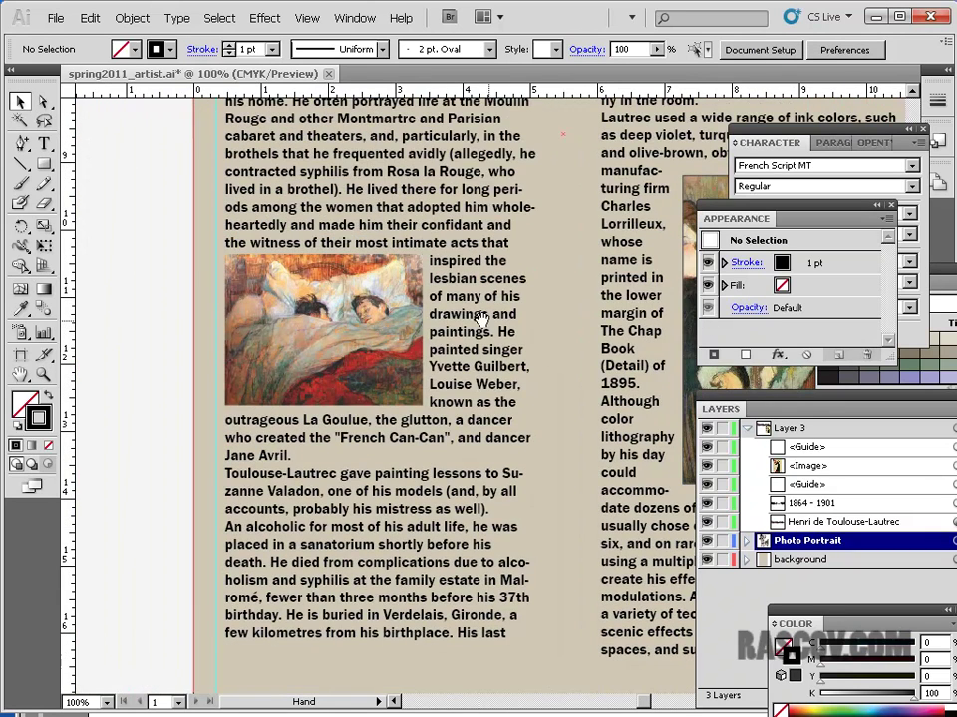
pyautogui.click(44, 166)
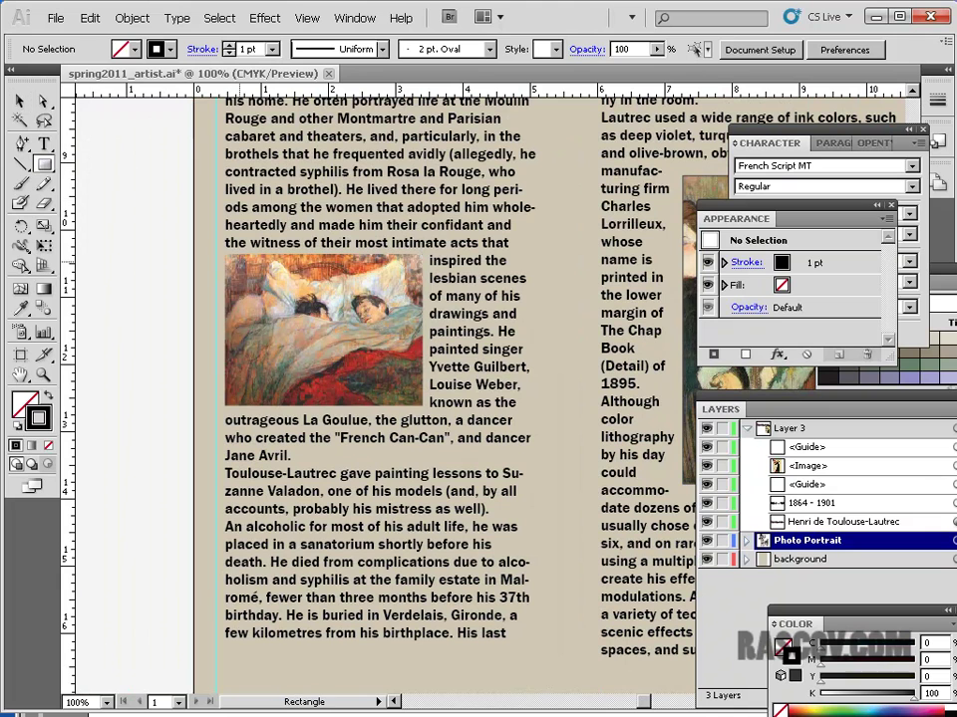
pyautogui.moveTo(222, 254); pyautogui.dragTo(424, 405)
pyautogui.press('v')
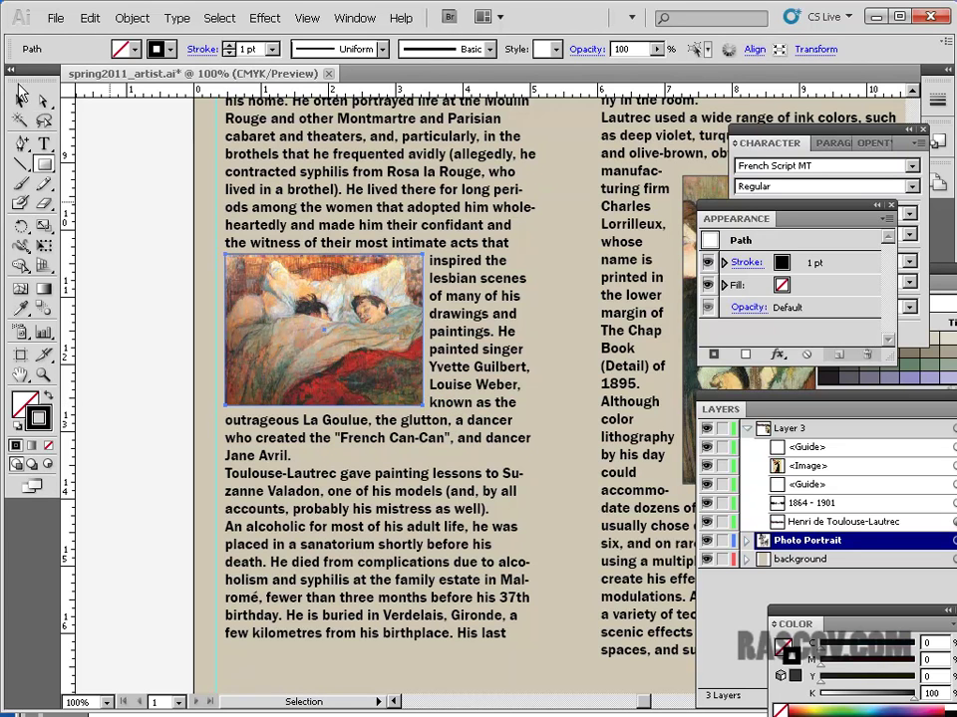
pyautogui.click(204, 249)
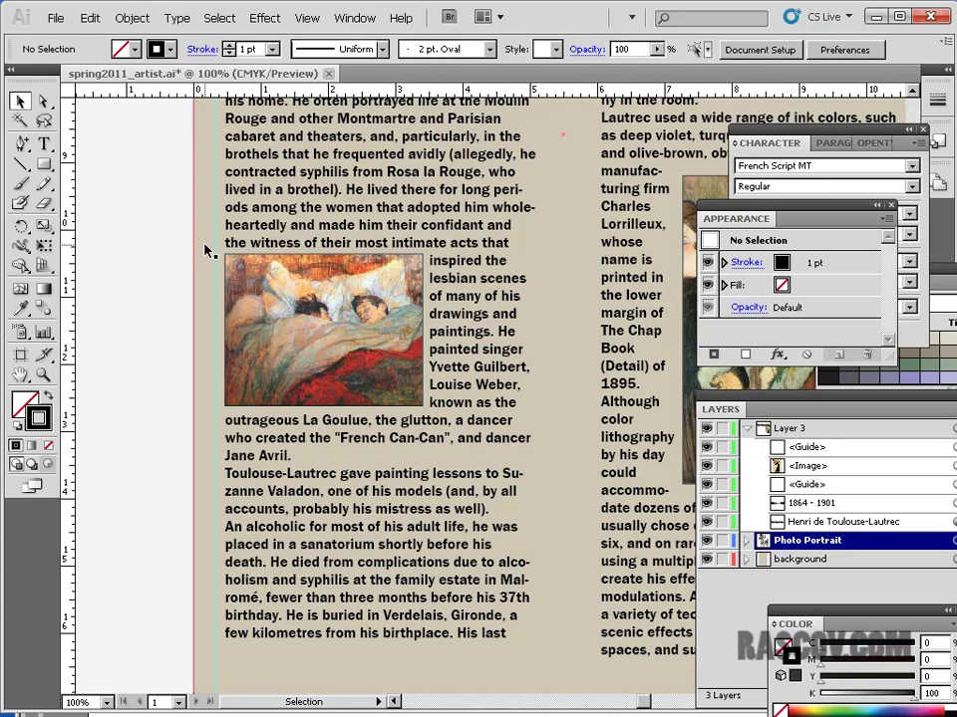
# Examine the new outline of the first column's picture up close, and check both framed pictures at page scale
pyautogui.hotkey('ctrl', '+')
pyautogui.hotkey('ctrl', '+')
pyautogui.hotkey('ctrl', '+')
pyautogui.hotkey('ctrl', '+')
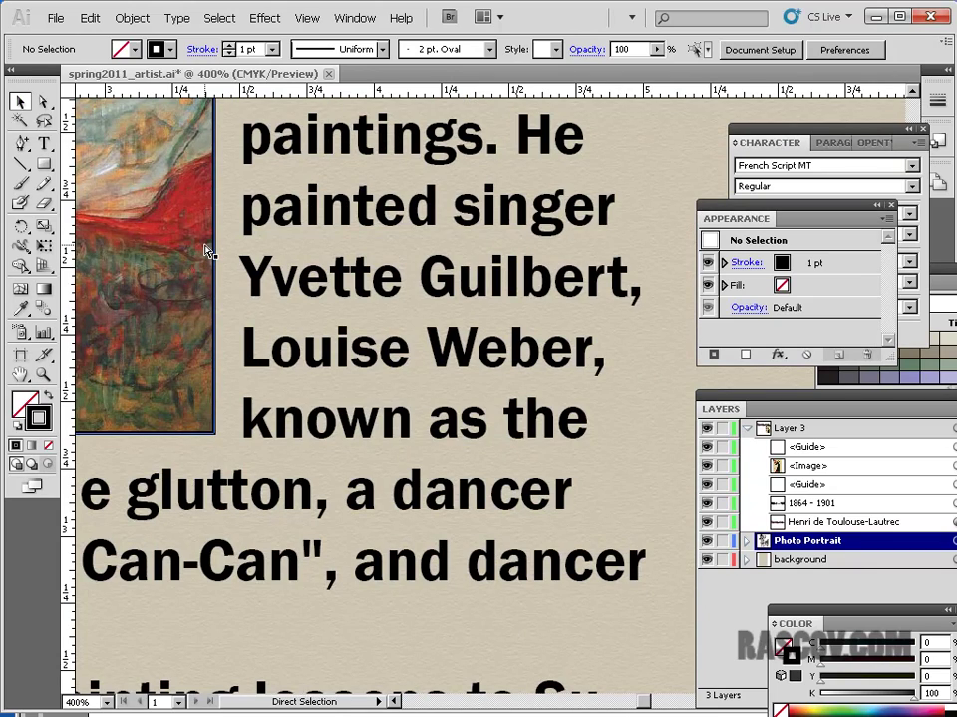
pyautogui.hotkey('ctrl', '-')
pyautogui.hotkey('ctrl', '-')
pyautogui.hotkey('ctrl', '-')
pyautogui.hotkey('ctrl', '-')
pyautogui.hotkey('ctrl', '-')
pyautogui.moveTo(329, 267); pyautogui.dragTo(112, 458)
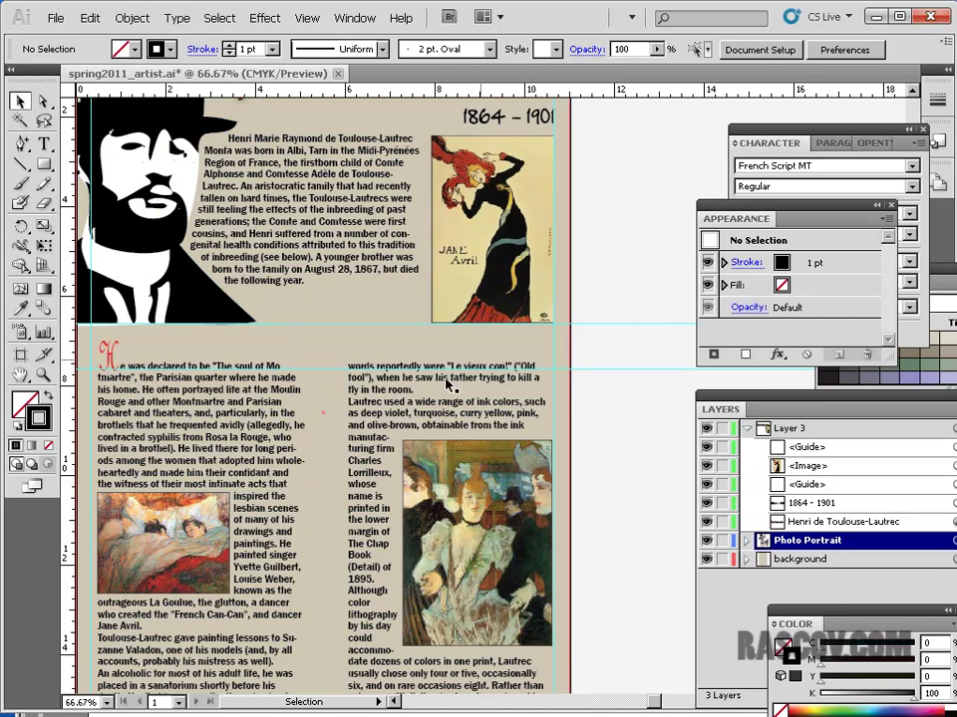
pyautogui.moveTo(296, 469); pyautogui.dragTo(314, 507)
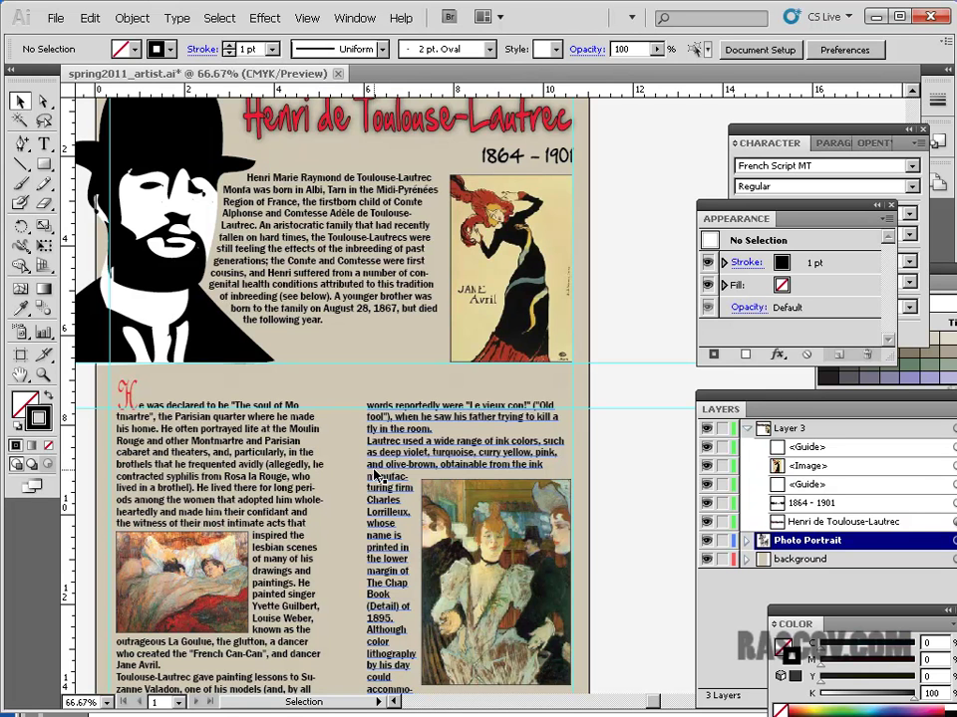
# Inspect the Jane Avril poster's border at close range and review the overall page layout
pyautogui.hotkey('ctrl', '+')
pyautogui.hotkey('ctrl', '+')
pyautogui.hotkey('ctrl', '+')
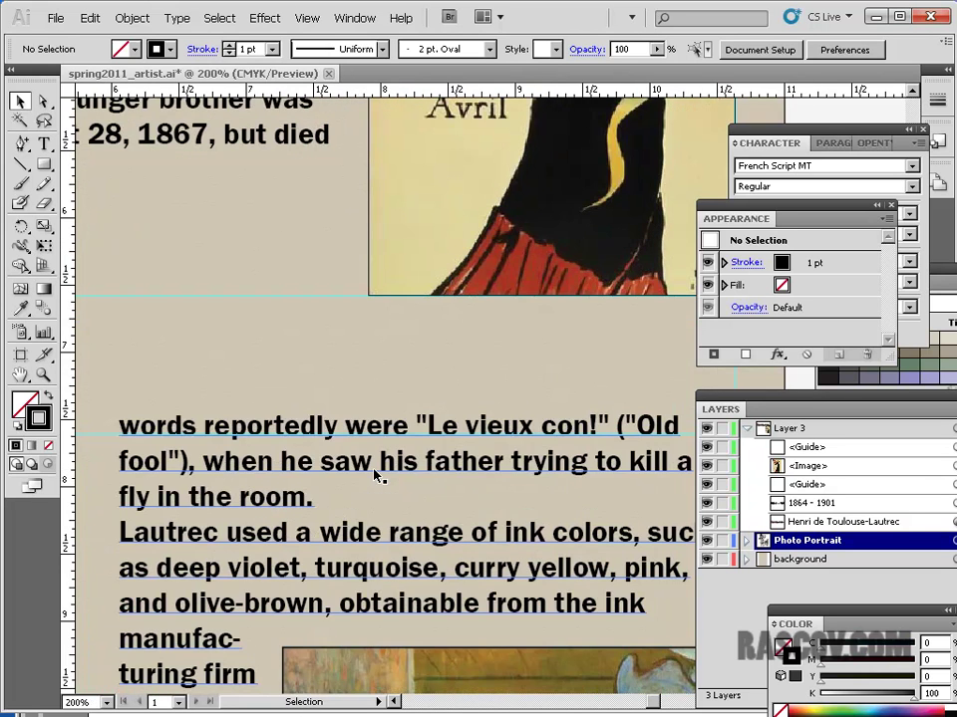
pyautogui.moveTo(481, 264); pyautogui.dragTo(272, 682)
pyautogui.moveTo(330, 364); pyautogui.dragTo(445, 379)
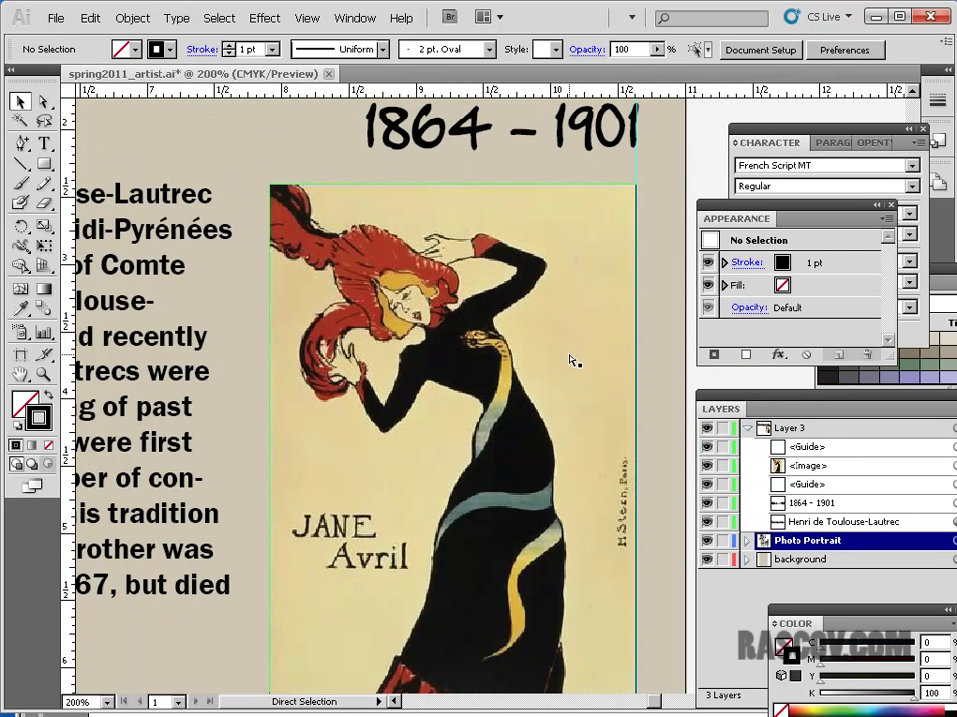
pyautogui.hotkey('ctrl', '-')
pyautogui.hotkey('ctrl', '-')
pyautogui.hotkey('ctrl', '-')
pyautogui.moveTo(356, 439); pyautogui.dragTo(448, 270)
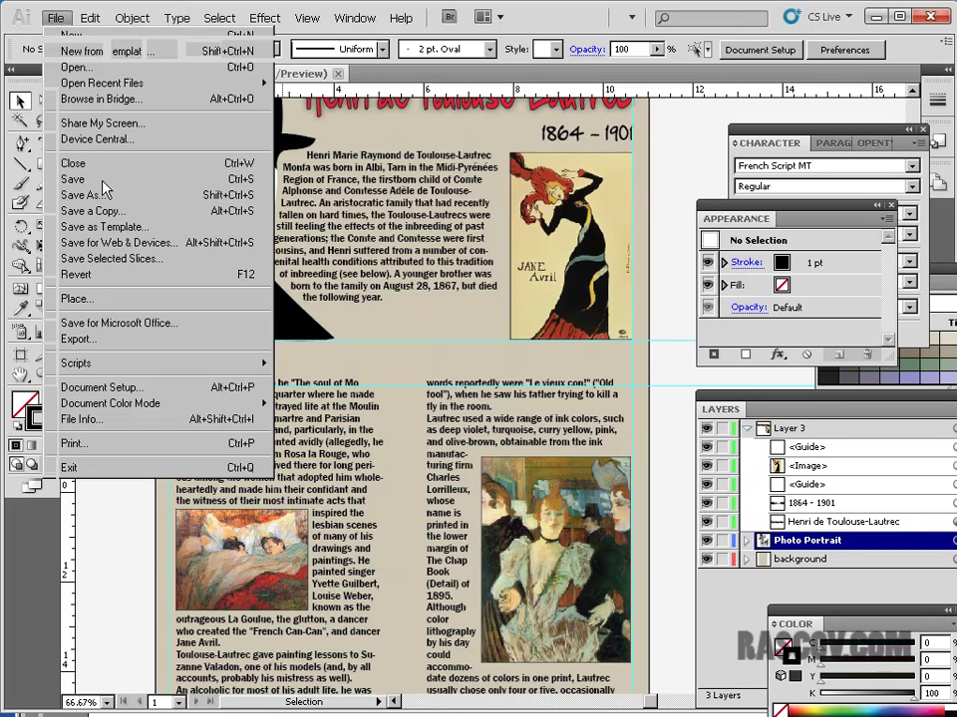
# Save the document and open it in Save for Web & Devices to check the optimized preview
pyautogui.click(103, 180)
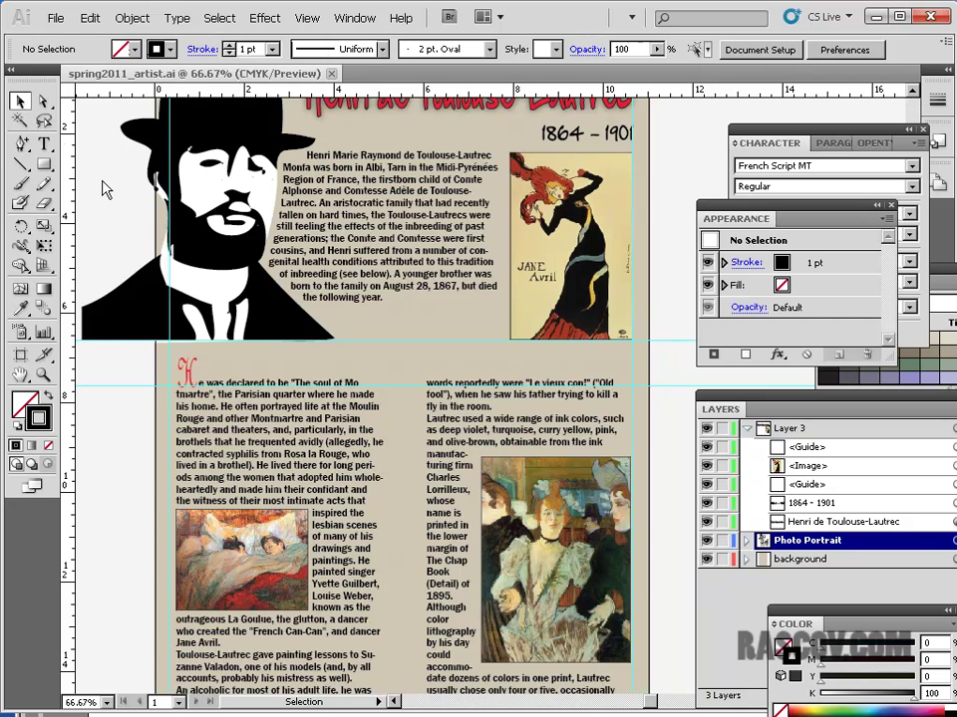
pyautogui.click(55, 18)
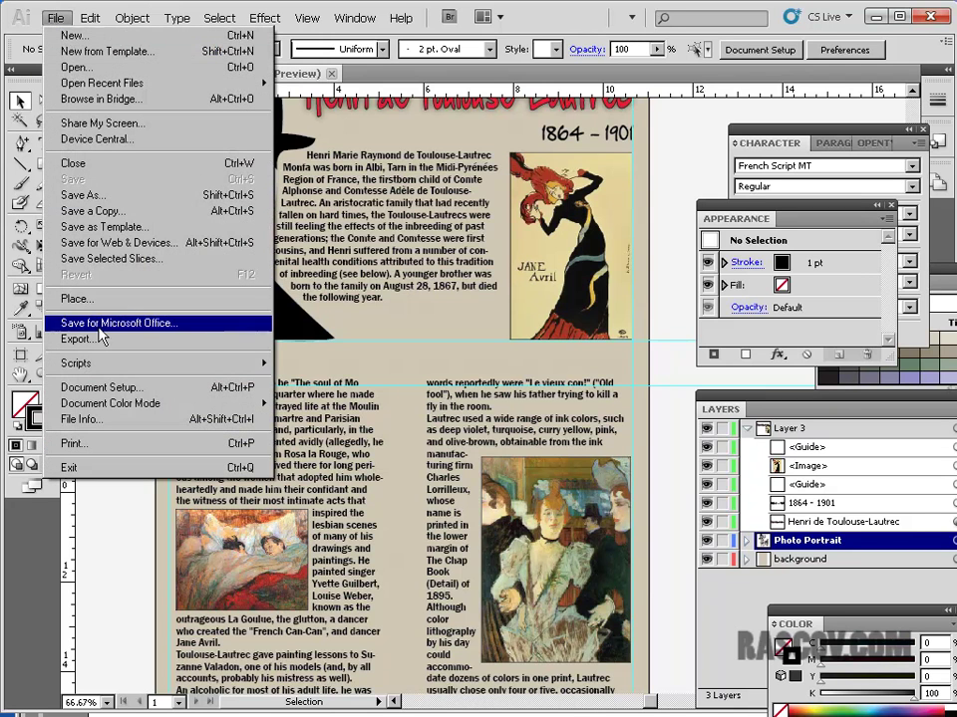
pyautogui.click(127, 244)
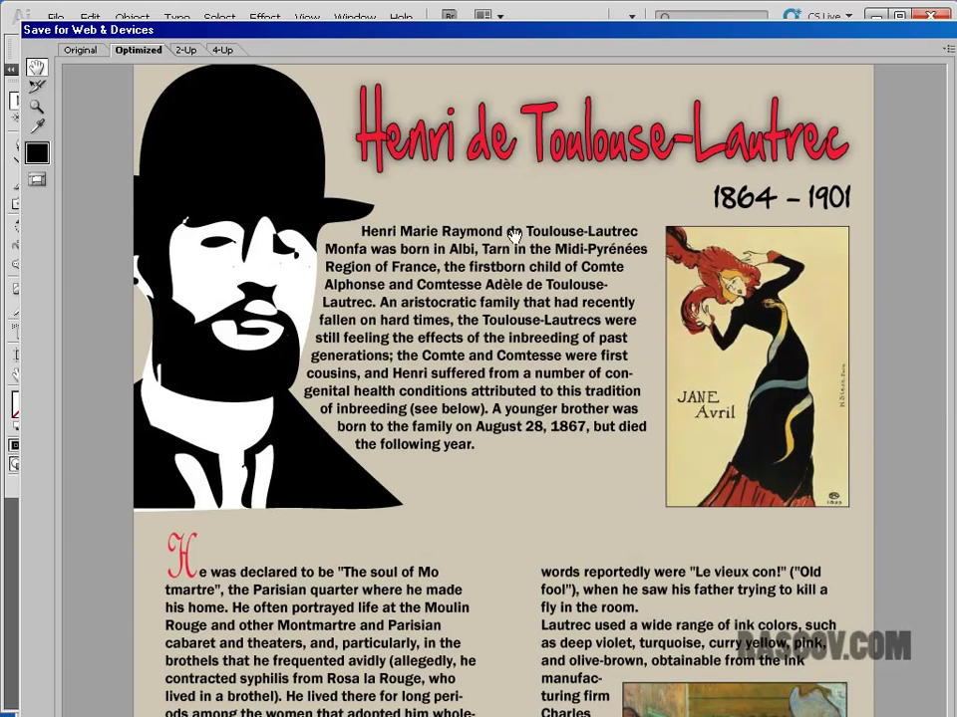
pyautogui.moveTo(481, 554); pyautogui.dragTo(407, 564)
pyautogui.press('Return')
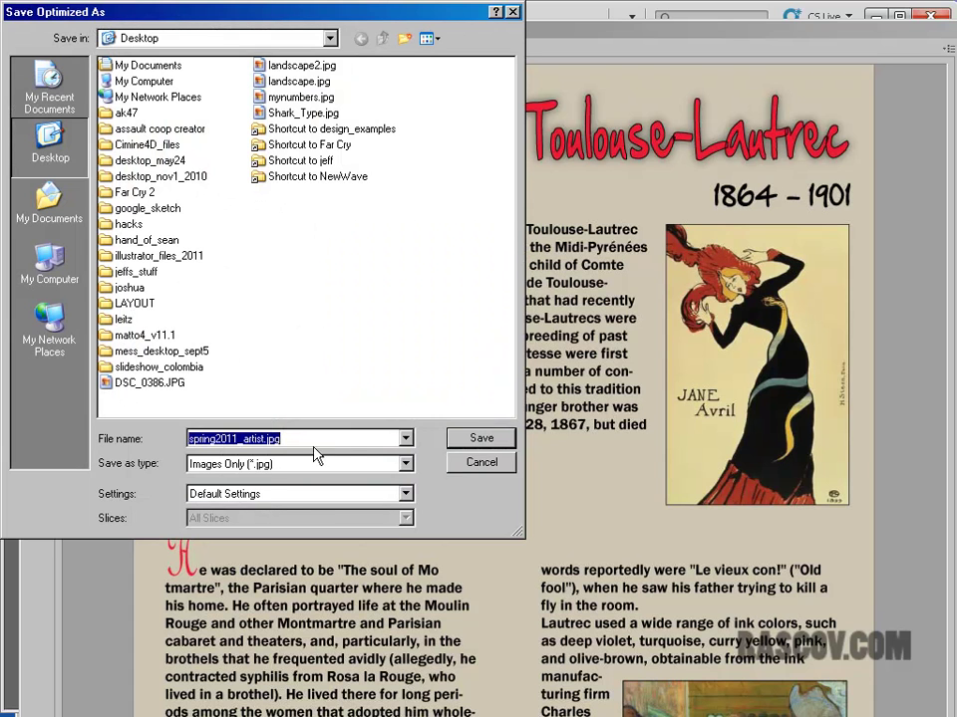
pyautogui.click(481, 463)
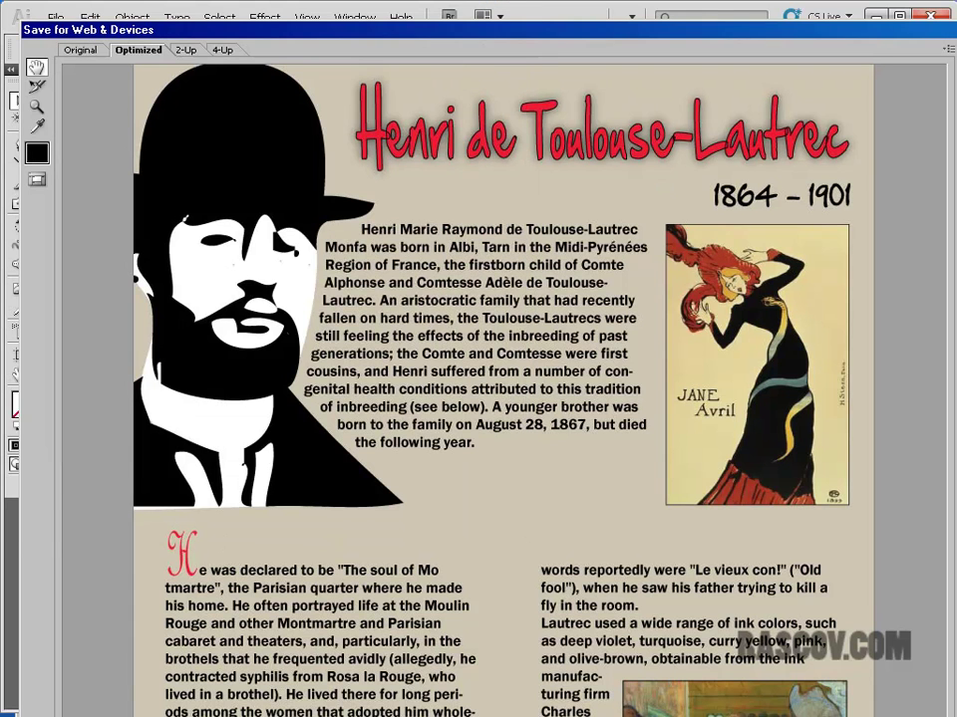
# Start saving the optimized image and name the file jeffsample.jpg
pyautogui.press('Return')
pyautogui.click(246, 438)
pyautogui.moveTo(261, 435); pyautogui.dragTo(189, 438)
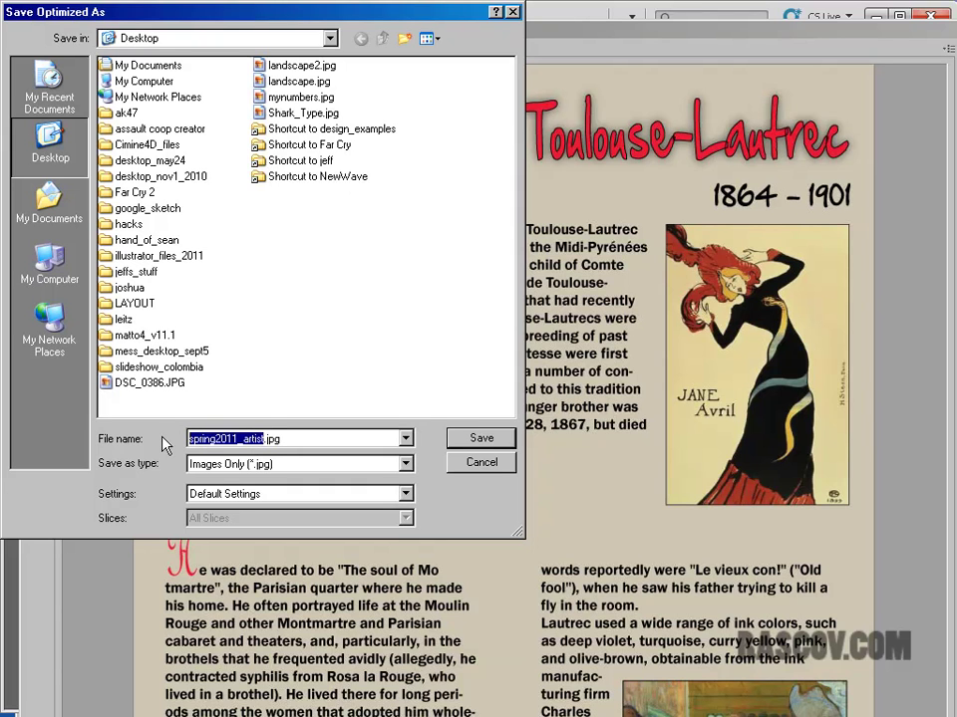
pyautogui.write('jeffsample')
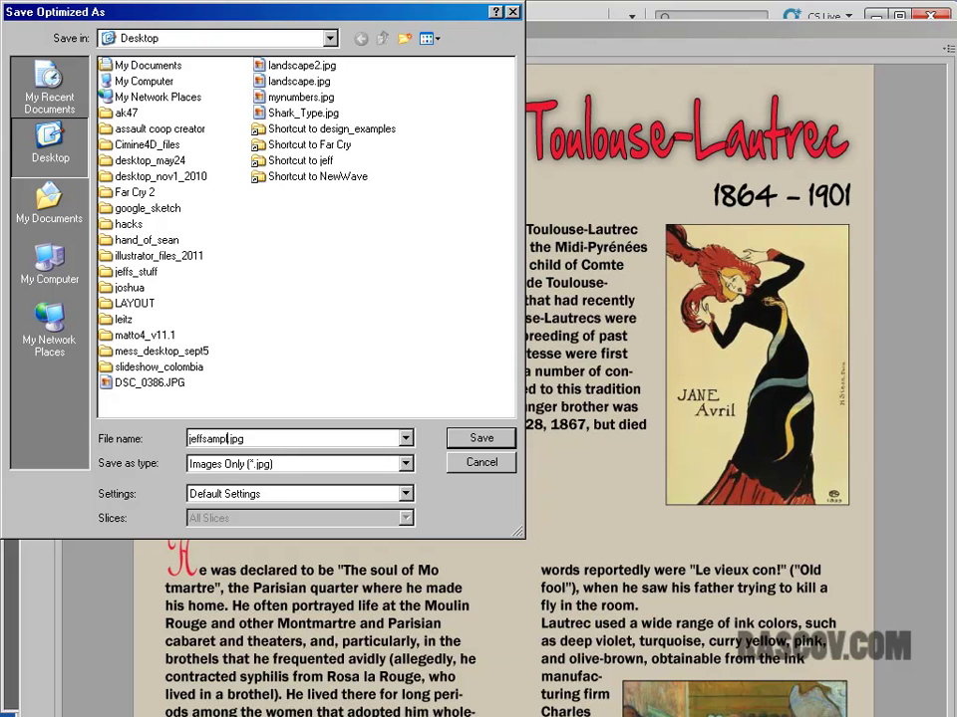
# Save the JPEG on the C: drive in the midterm_project_examples folder under classes, dmis14illustrator
pyautogui.doubleClick(148, 82)
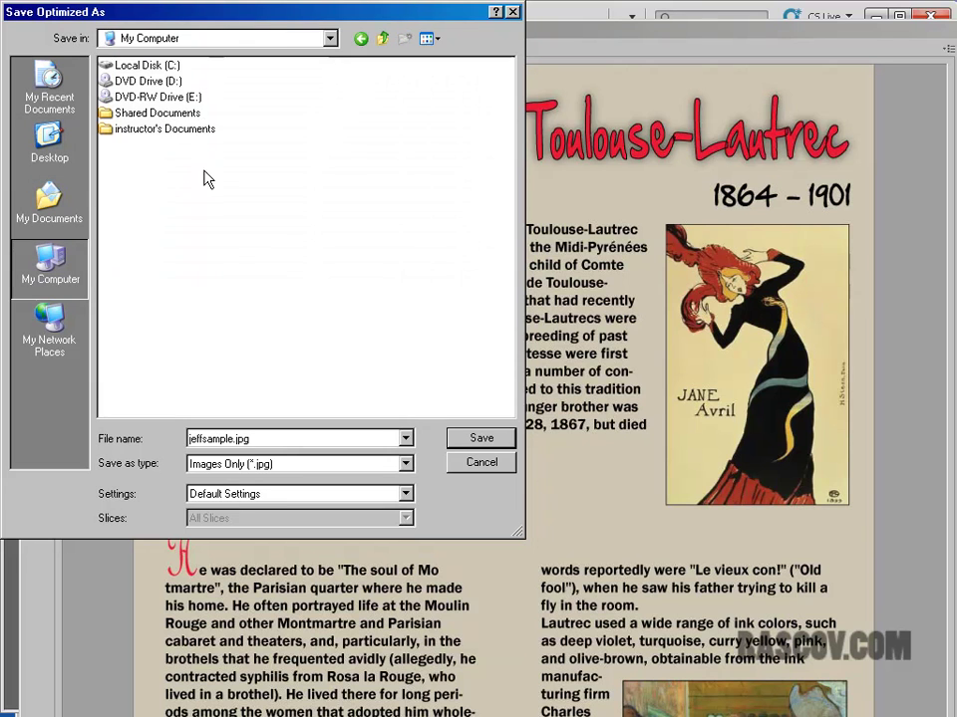
pyautogui.doubleClick(132, 65)
pyautogui.doubleClick(323, 240)
pyautogui.doubleClick(129, 83)
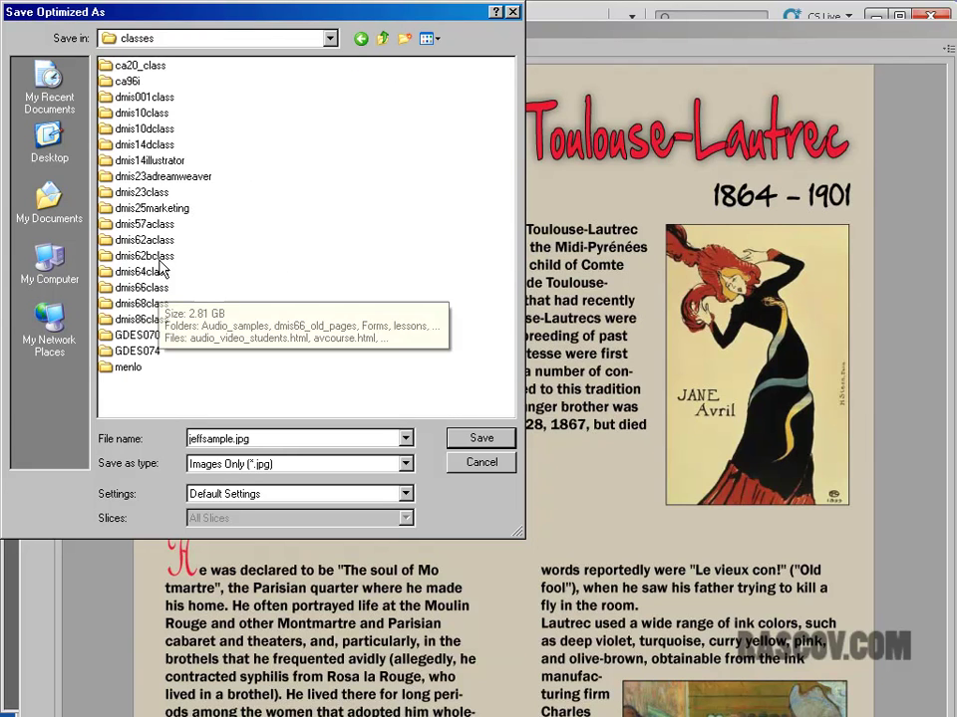
pyautogui.doubleClick(145, 160)
pyautogui.doubleClick(146, 129)
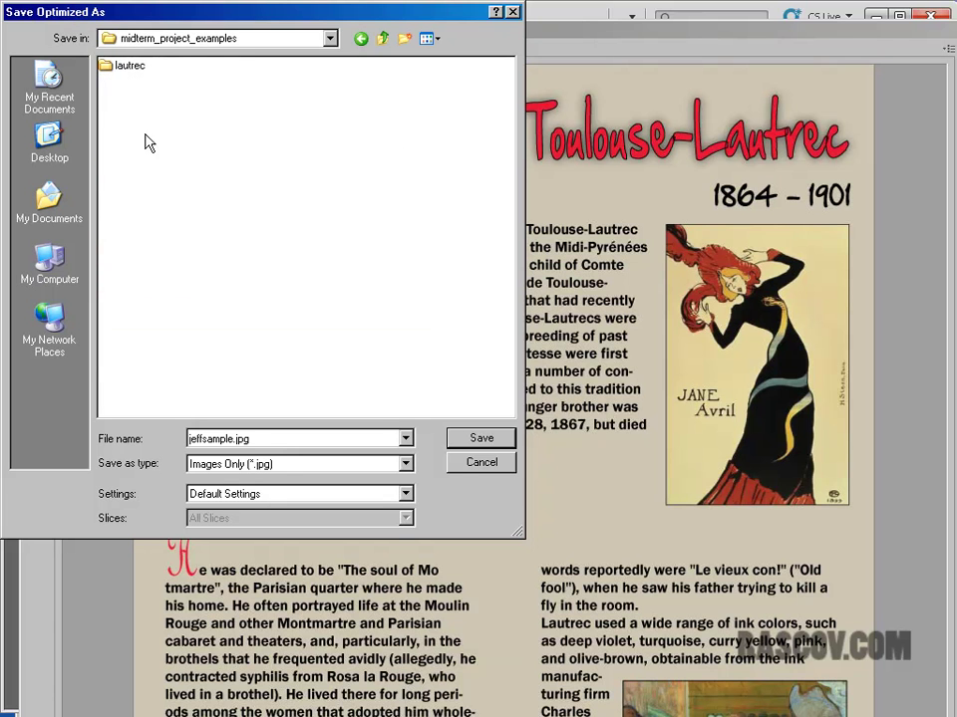
pyautogui.click(477, 438)
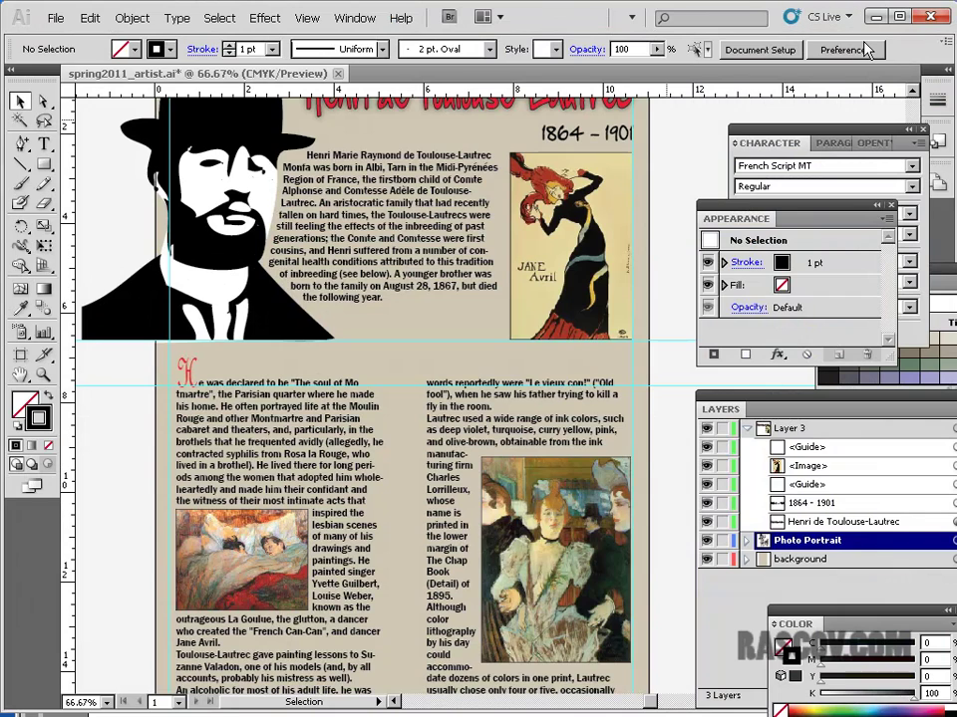